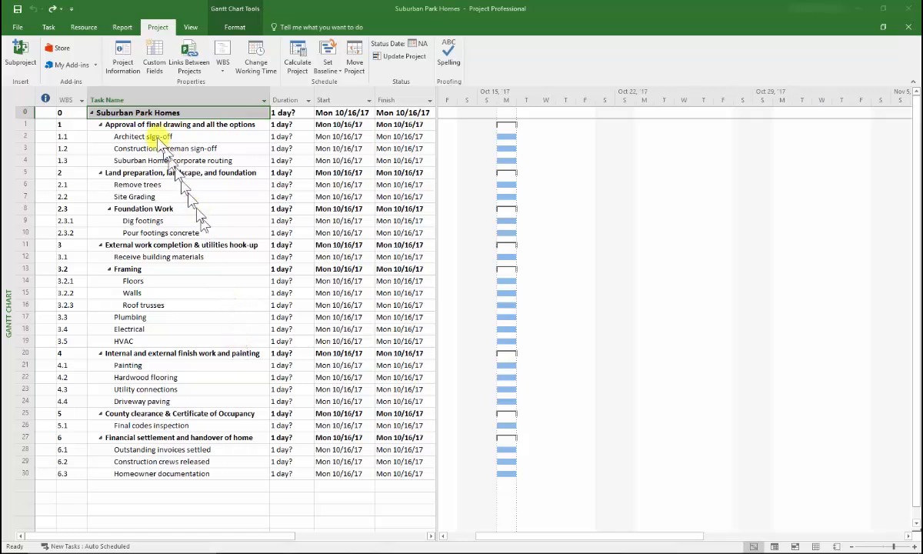
Set the project's start date to Mon 12/4/17 in the project information
{"action": "left_click", "coordinate": [120, 68]}
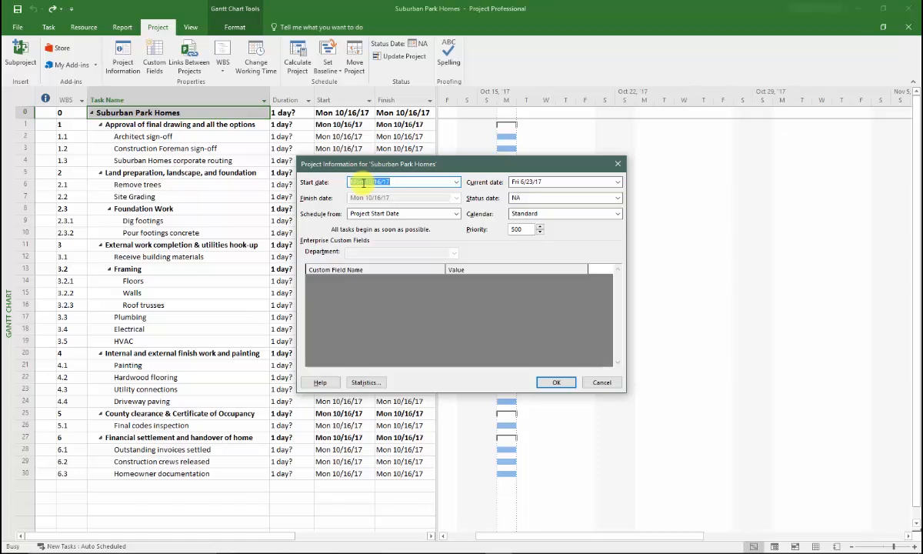
{"action": "left_click", "coordinate": [456, 182]}
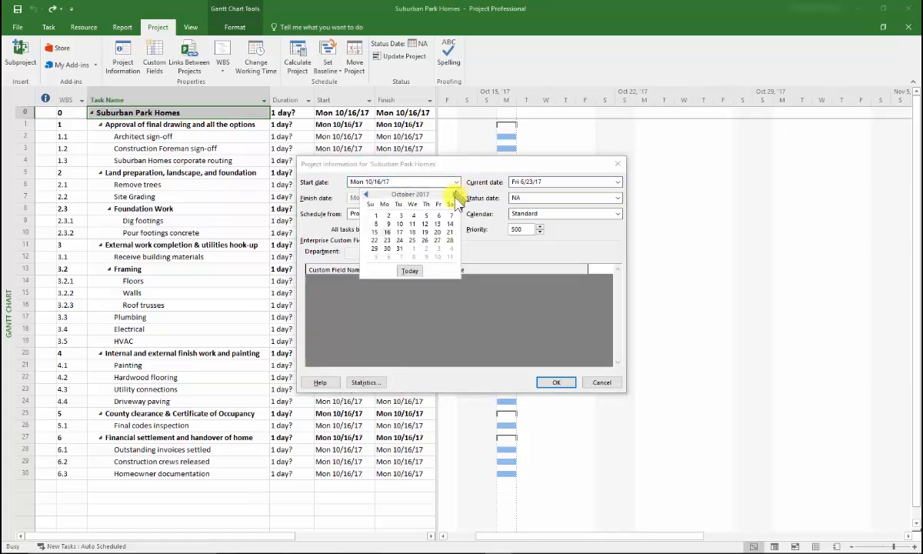
{"action": "left_click", "coordinate": [454, 194]}
{"action": "left_click", "coordinate": [455, 195]}
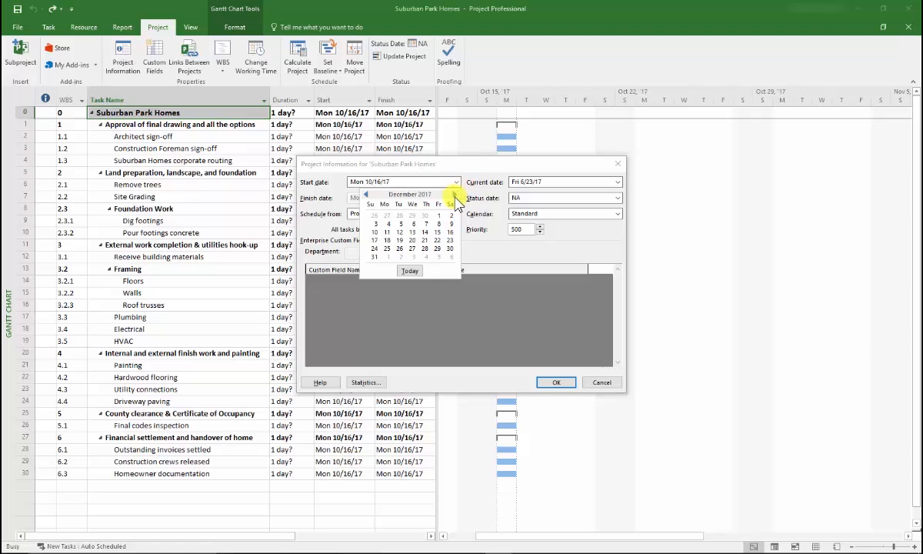
{"action": "left_click", "coordinate": [388, 225]}
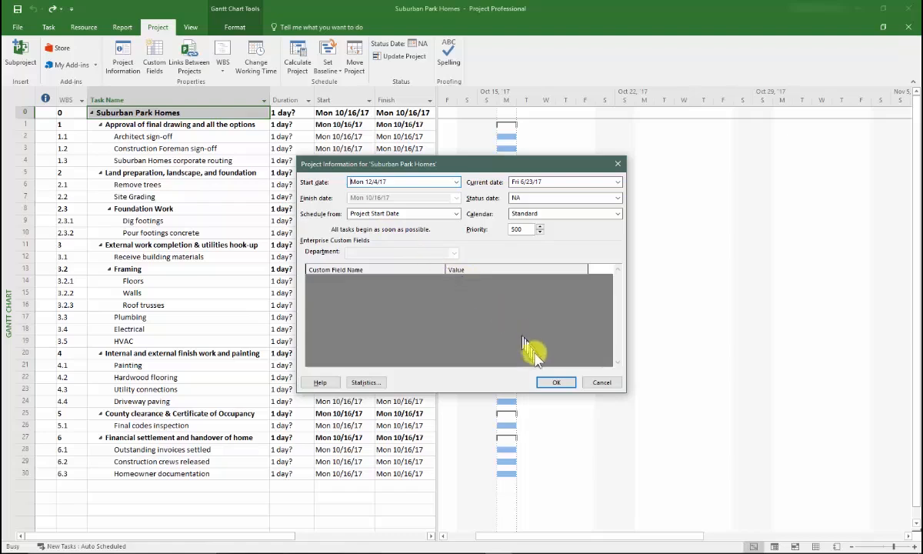
{"action": "left_click", "coordinate": [550, 385]}
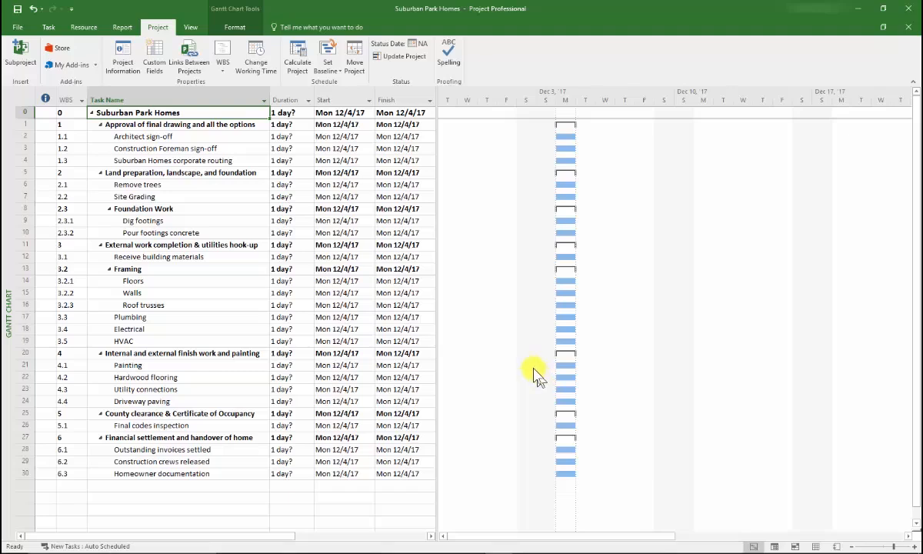
Examine the Standard project calendar's working times for December 4, 2017
{"action": "left_click", "coordinate": [271, 62]}
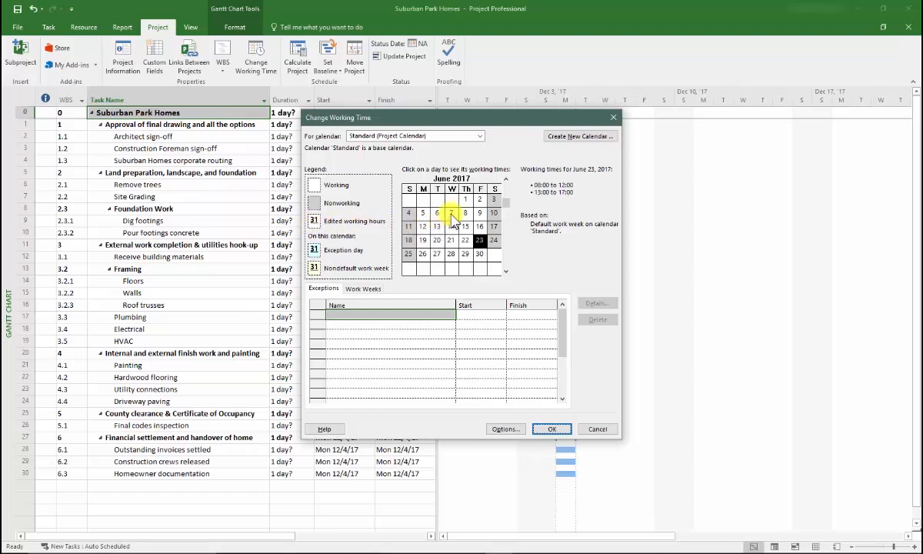
{"action": "left_click", "coordinate": [480, 137]}
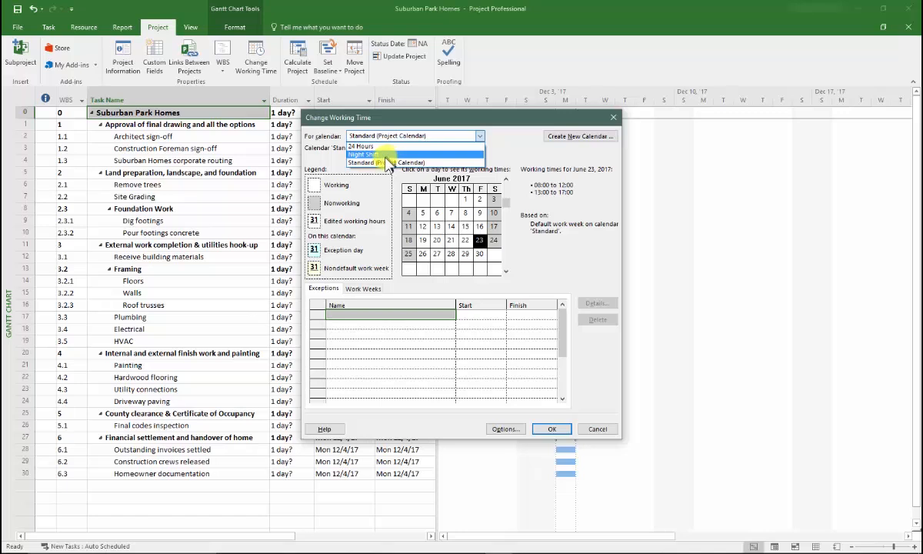
{"action": "left_click", "coordinate": [385, 162]}
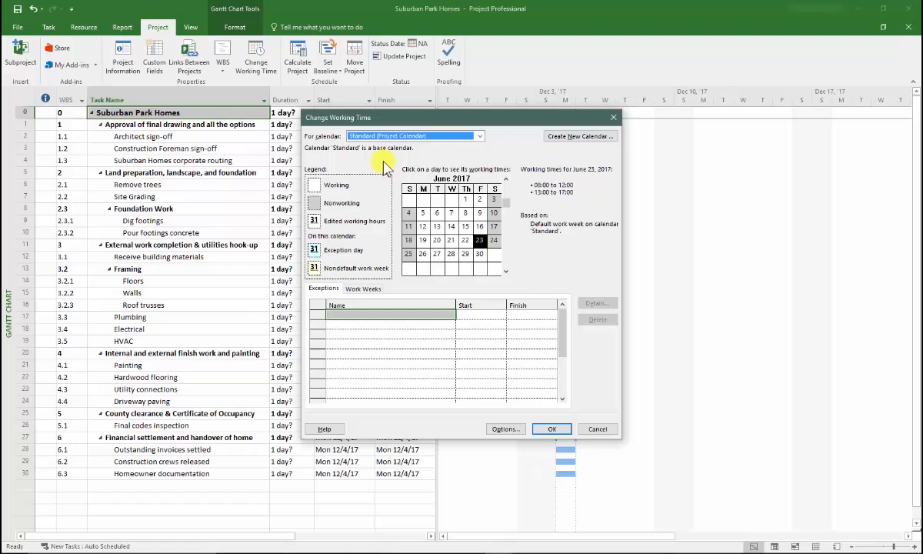
{"action": "left_click", "coordinate": [506, 269]}
{"action": "left_click", "coordinate": [506, 269]}
{"action": "left_click", "coordinate": [506, 269]}
{"action": "left_click", "coordinate": [506, 269]}
{"action": "left_click", "coordinate": [506, 269]}
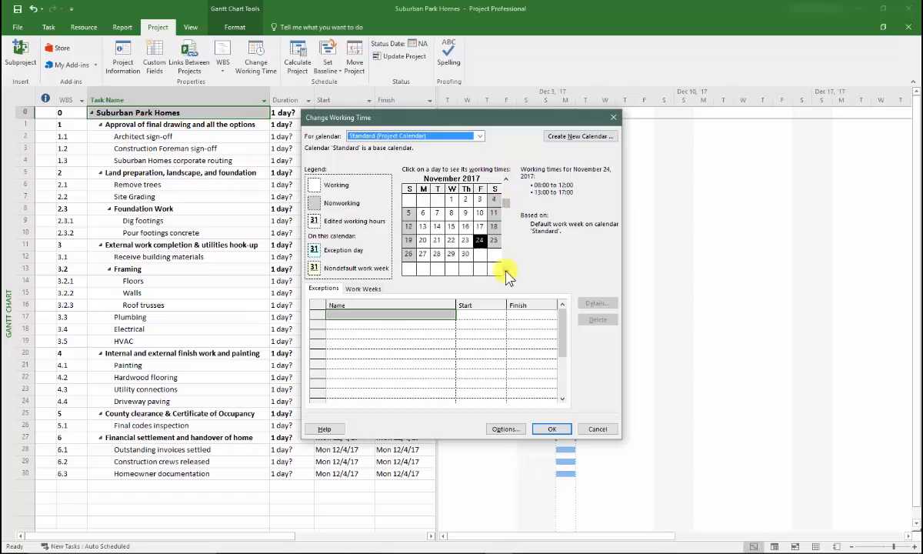
{"action": "left_click", "coordinate": [506, 269]}
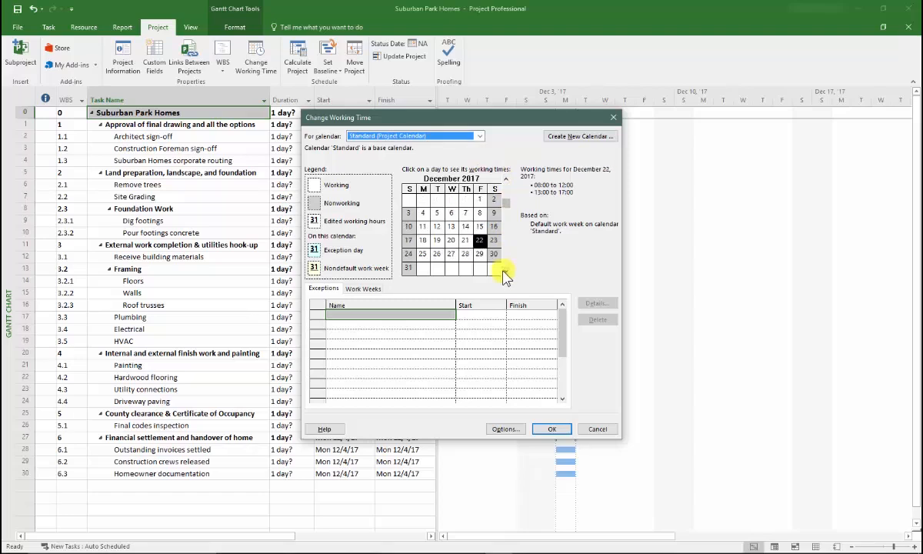
{"action": "left_click", "coordinate": [423, 213]}
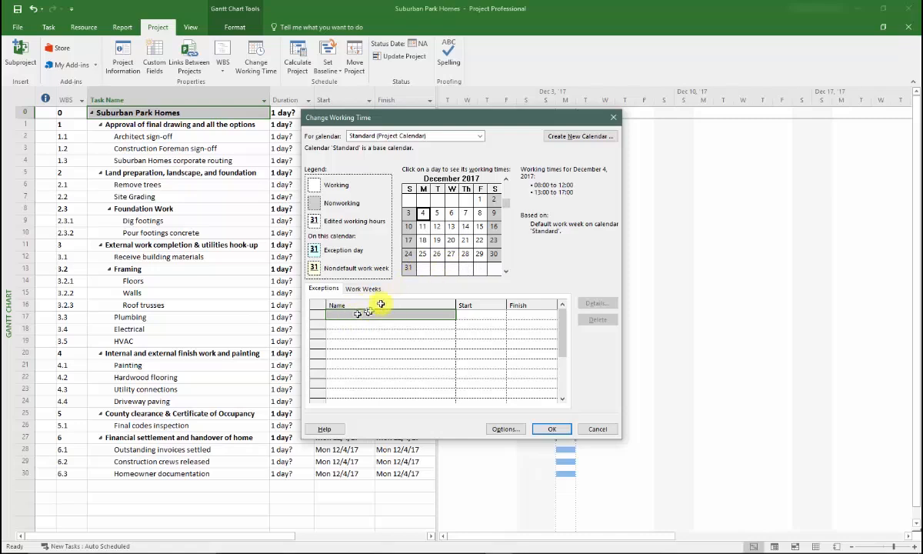
Add a calendar exception named "Christmas and New Years Break" starting 12/25/2017 and finishing 1/2/2018
{"action": "left_click", "coordinate": [423, 256]}
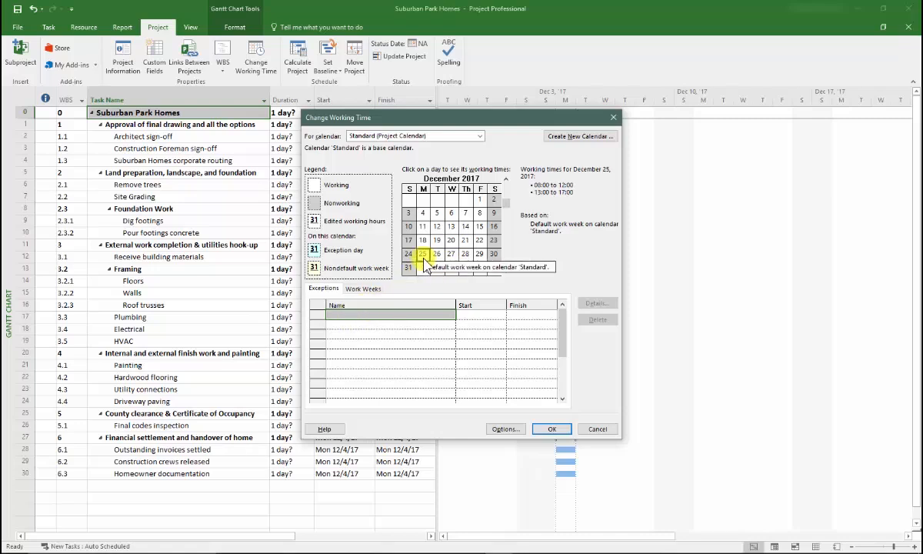
{"action": "left_click", "coordinate": [344, 316]}
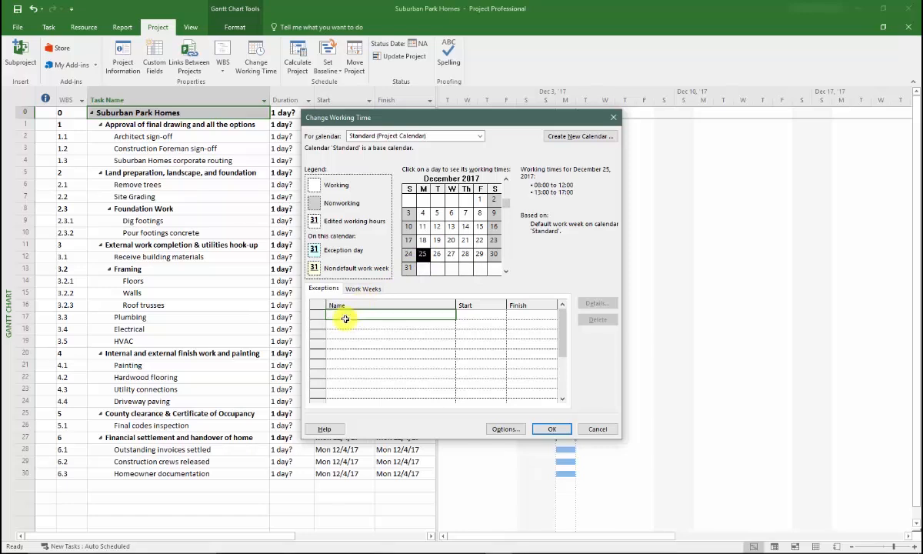
{"action": "type", "text": "Christmas and New Years Break"}
{"action": "left_click", "coordinate": [472, 314]}
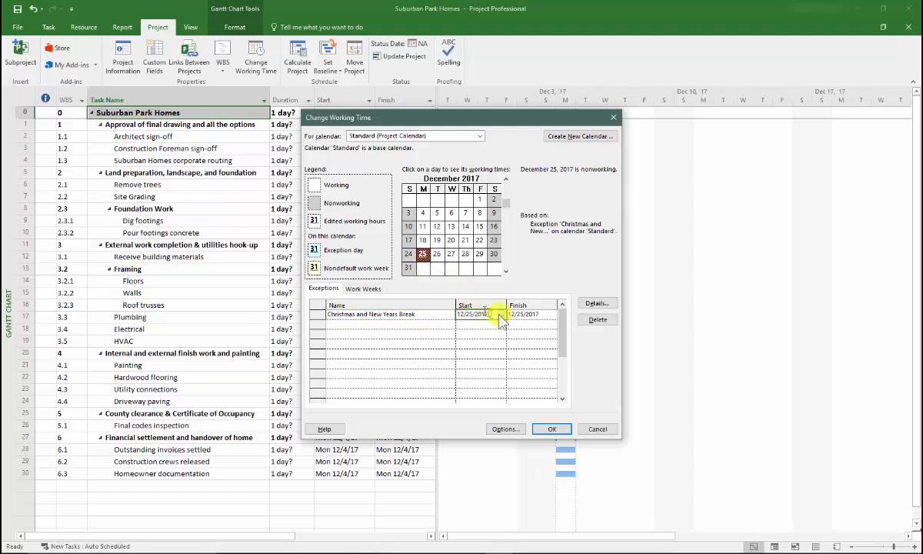
{"action": "left_click", "coordinate": [523, 313]}
{"action": "left_click", "coordinate": [552, 314]}
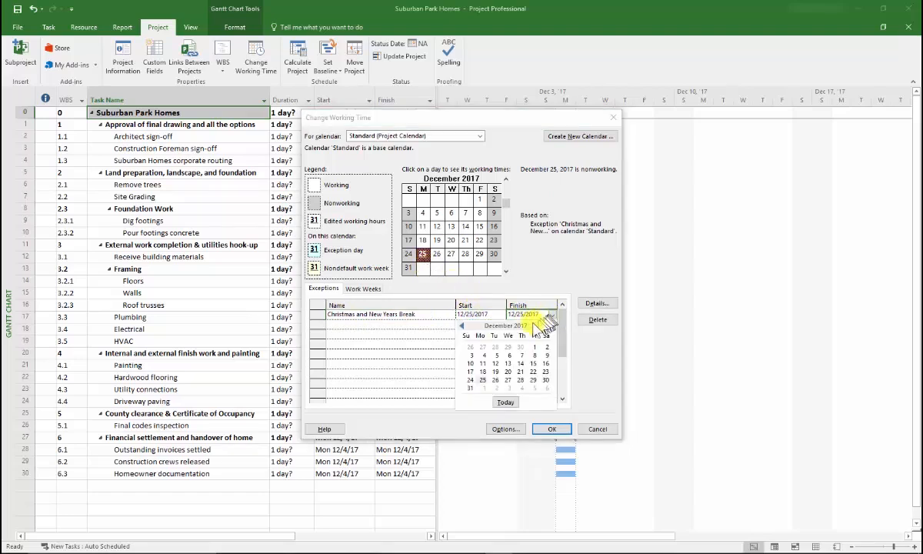
{"action": "left_click", "coordinate": [496, 388]}
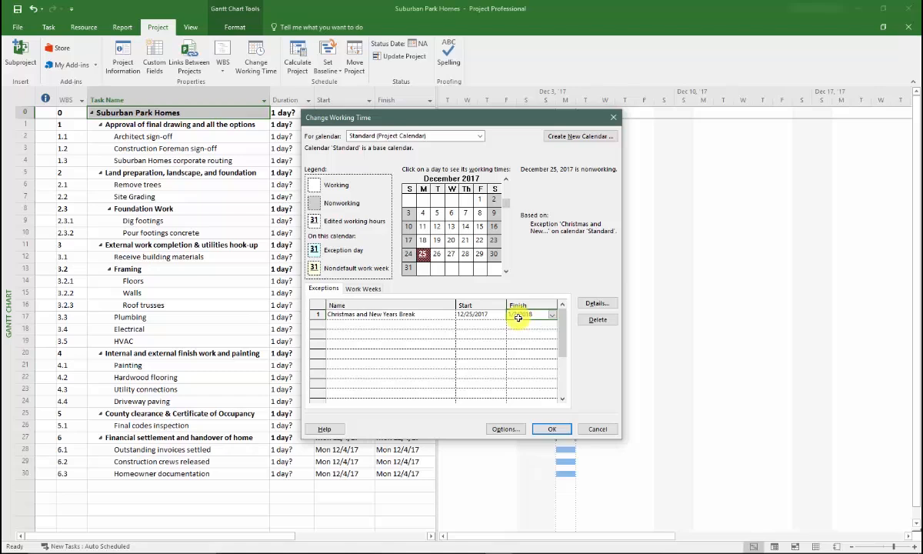
Add a second calendar exception named "Groundhog Day" with both start and finish set to 2/2/2018
{"action": "left_click", "coordinate": [336, 324]}
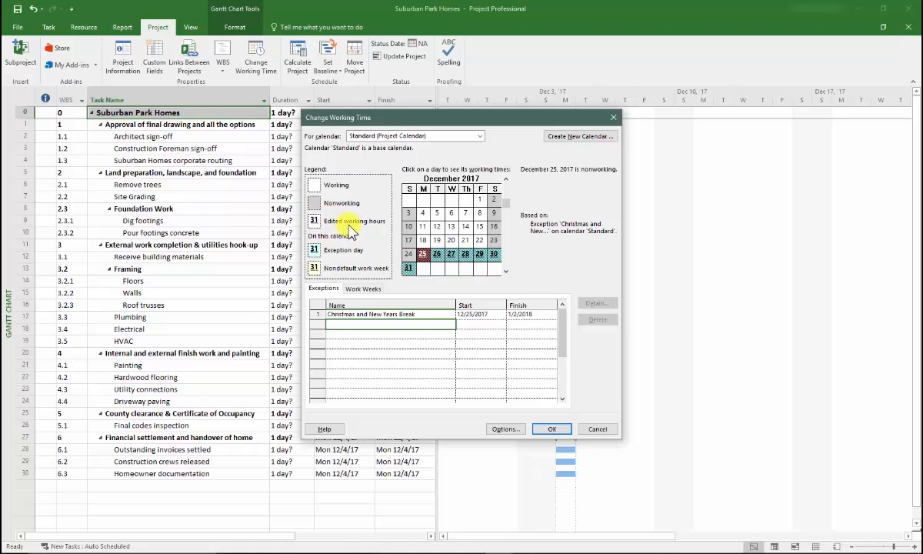
{"action": "left_click", "coordinate": [506, 271]}
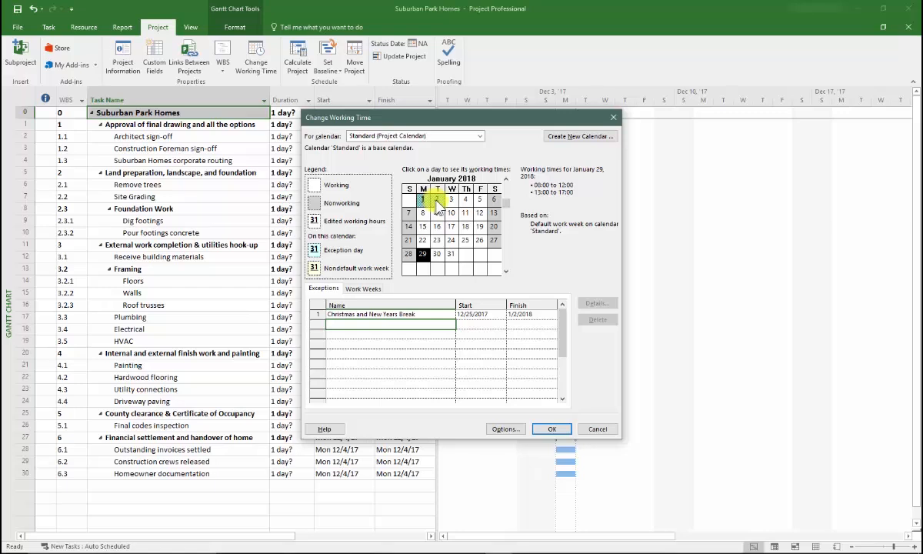
{"action": "left_click", "coordinate": [506, 270]}
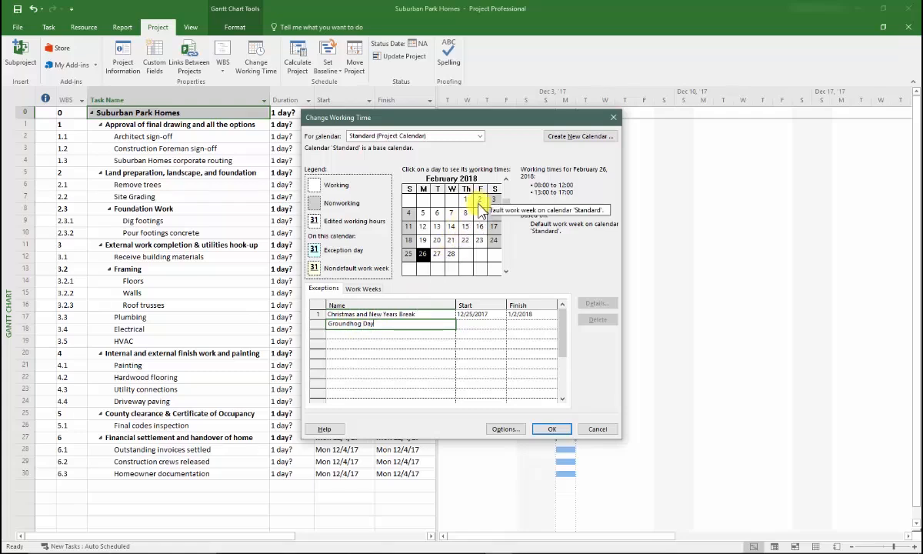
{"action": "left_click", "coordinate": [464, 324]}
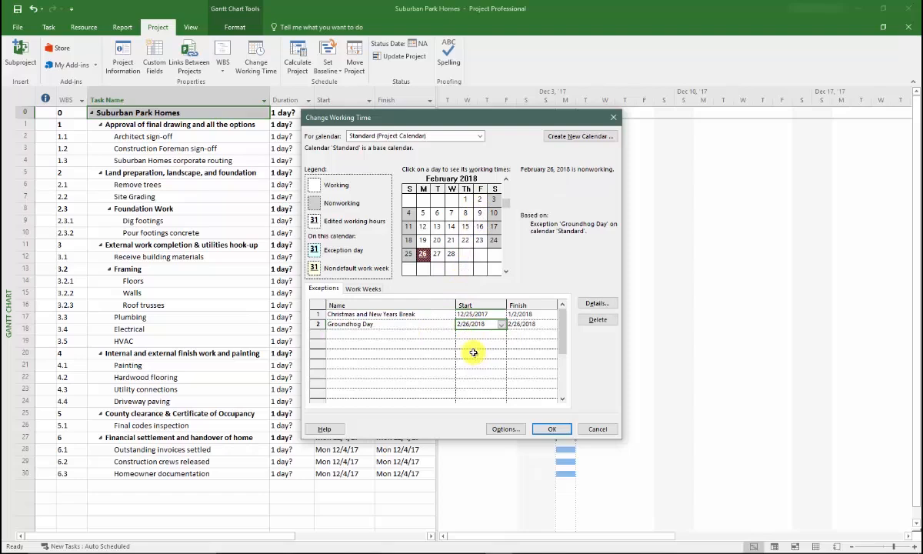
{"action": "left_click", "coordinate": [501, 324]}
{"action": "left_click", "coordinate": [484, 357]}
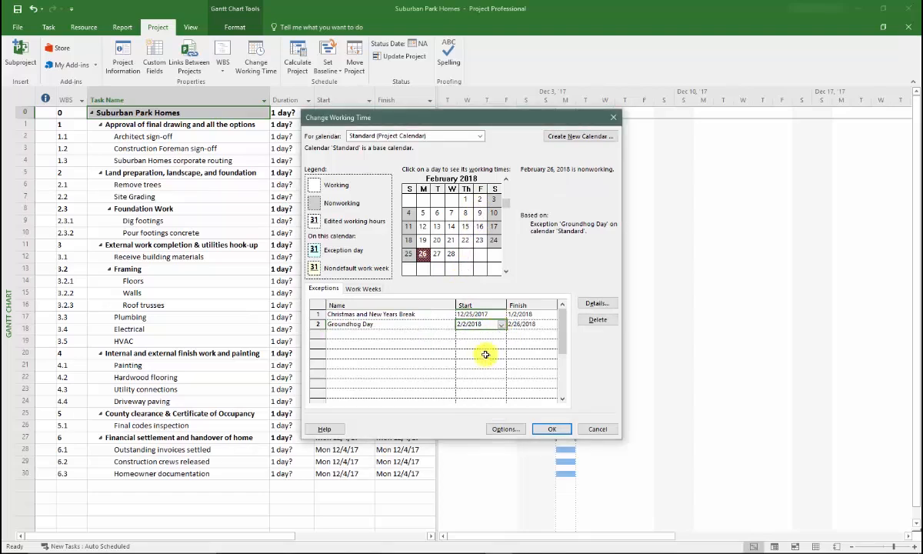
{"action": "left_click", "coordinate": [519, 324]}
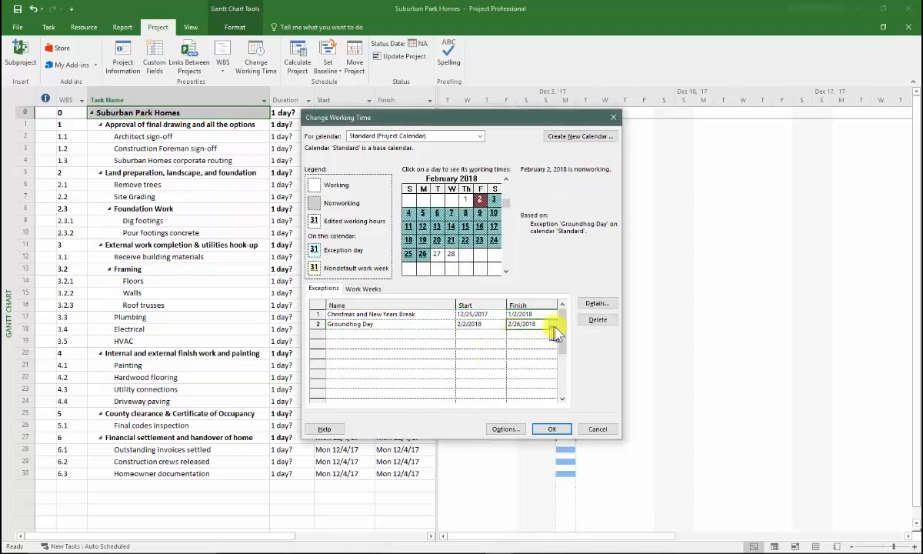
{"action": "left_click", "coordinate": [552, 324]}
{"action": "left_click", "coordinate": [535, 357]}
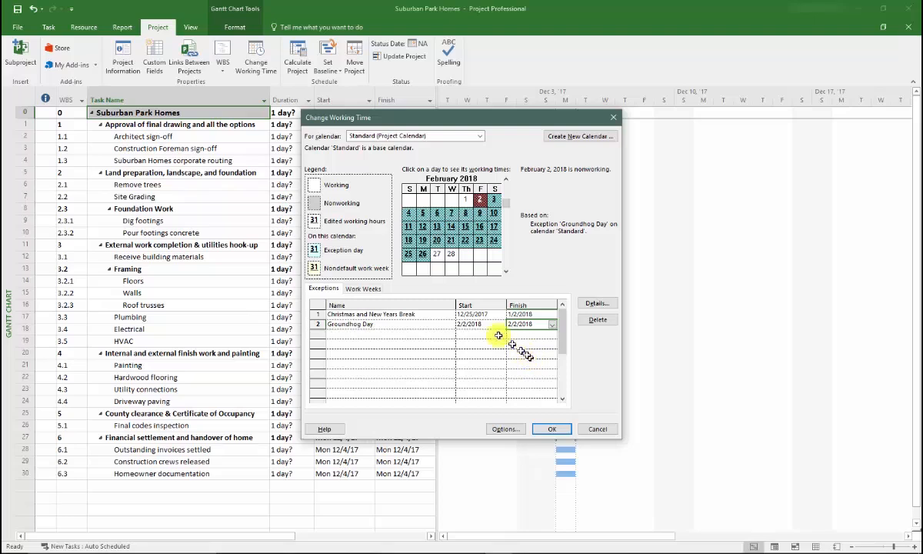
Add a third calendar exception named "Saturday Work Day" starting and finishing on 2/24/2018
{"action": "left_click", "coordinate": [398, 334]}
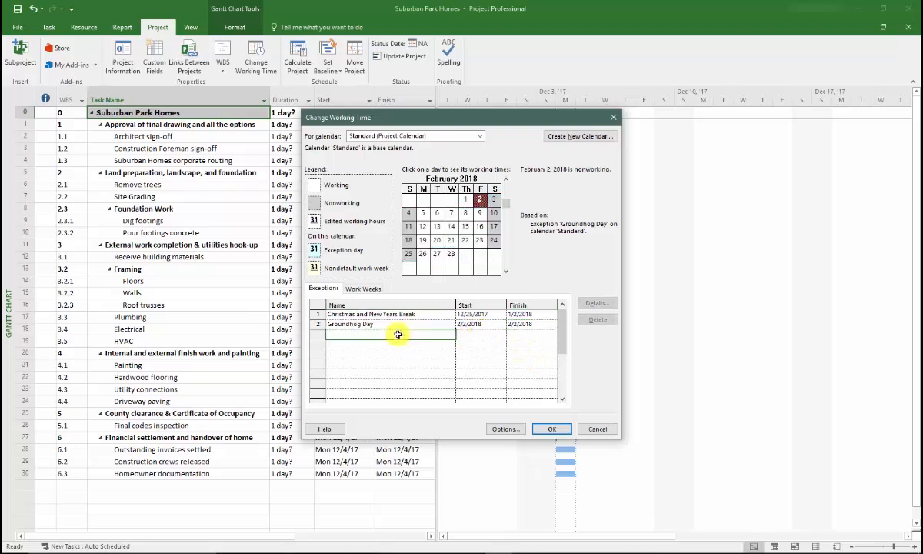
{"action": "left_click", "coordinate": [451, 226]}
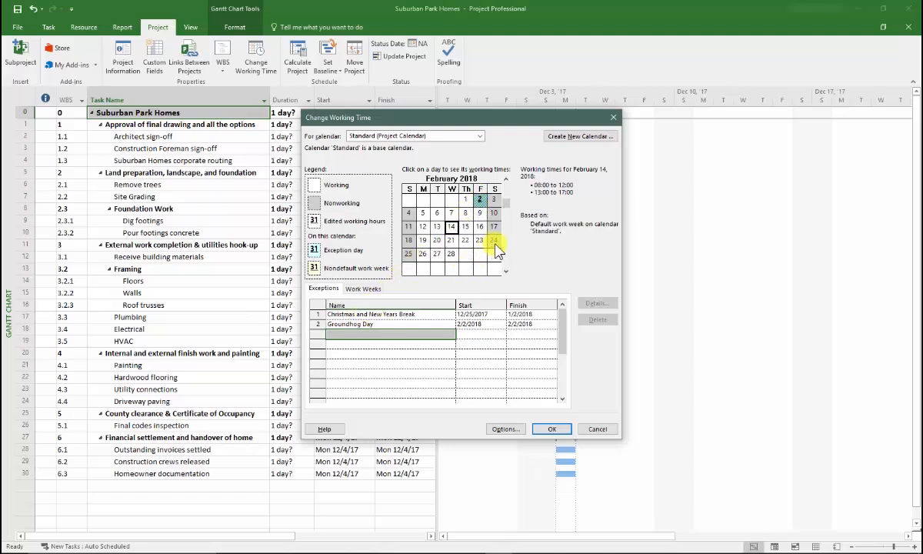
{"action": "mouse_move", "coordinate": [495, 249]}
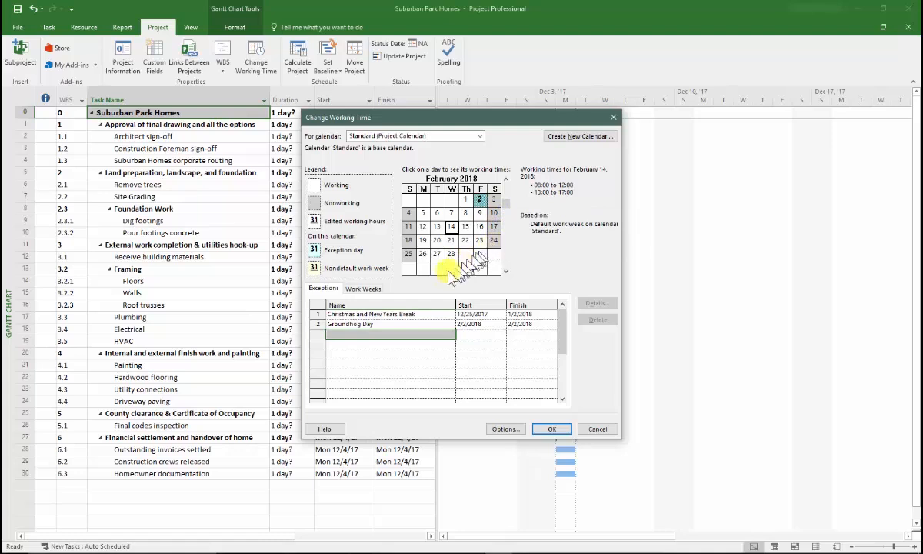
{"action": "left_click", "coordinate": [338, 334]}
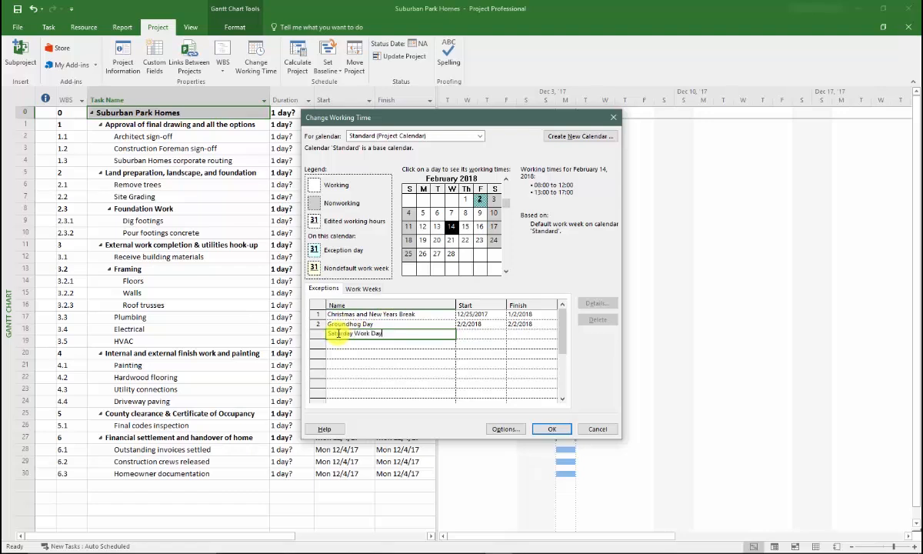
{"action": "type", "text": "Saturday Work Day"}
{"action": "left_click", "coordinate": [494, 243]}
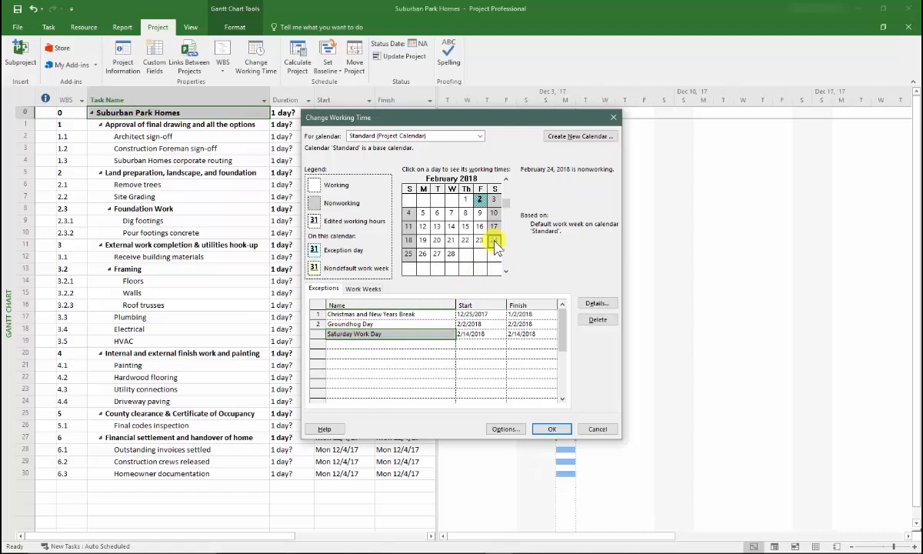
{"action": "left_click", "coordinate": [476, 341]}
{"action": "left_click", "coordinate": [473, 334]}
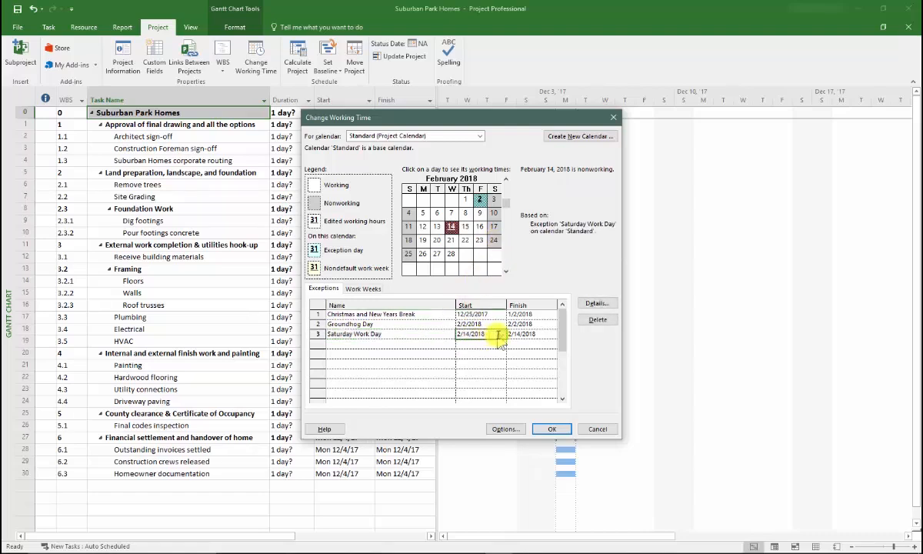
{"action": "left_click", "coordinate": [501, 334]}
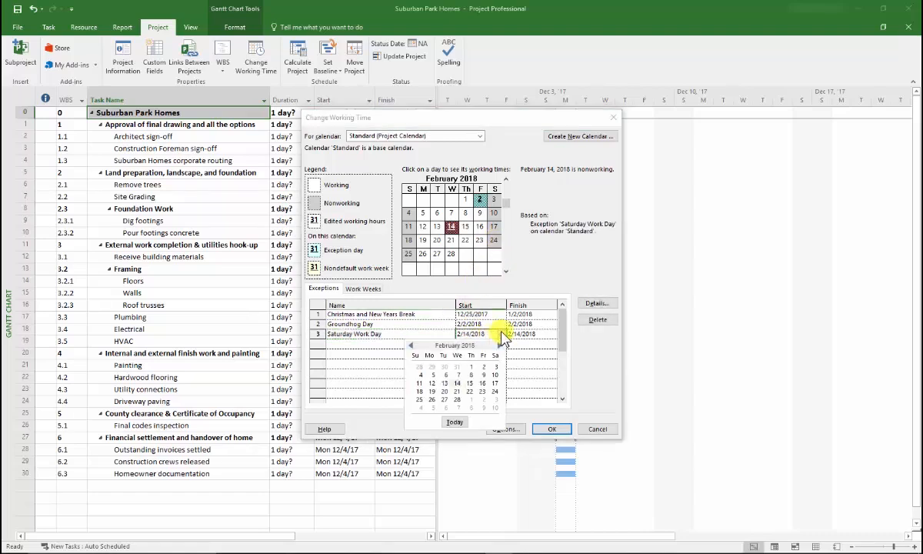
{"action": "left_click", "coordinate": [495, 391]}
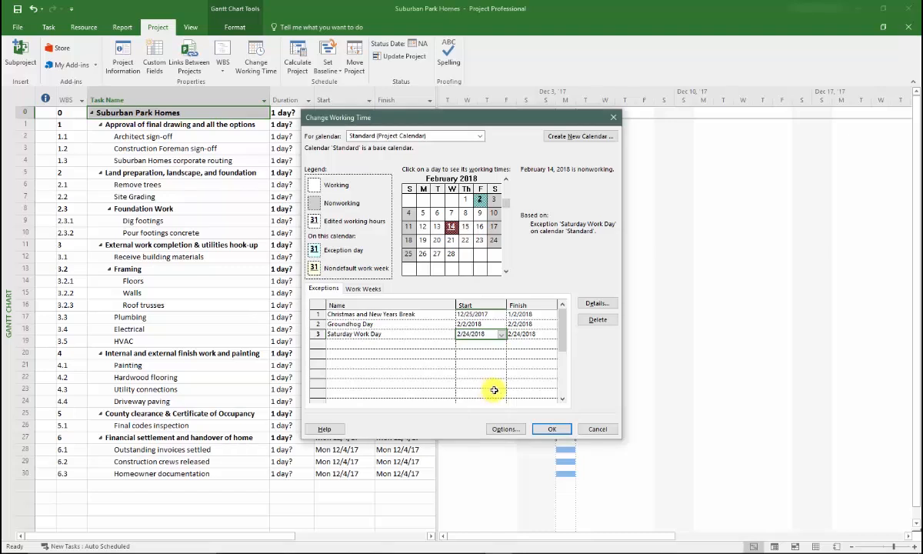
{"action": "key", "text": "Tab"}
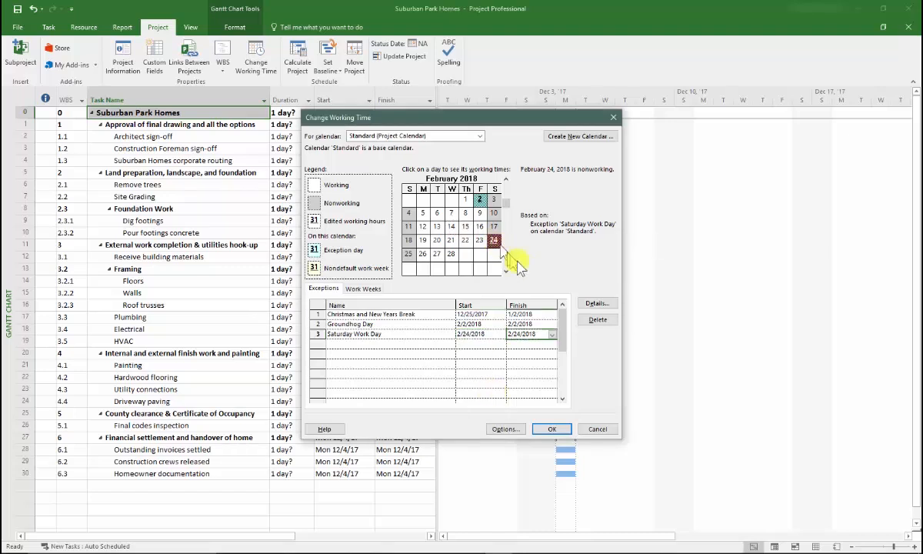
Make the Saturday Work Day exception a working day with times 08:00 to 12:00 and 13:00 to 17:00
{"action": "left_click", "coordinate": [598, 304]}
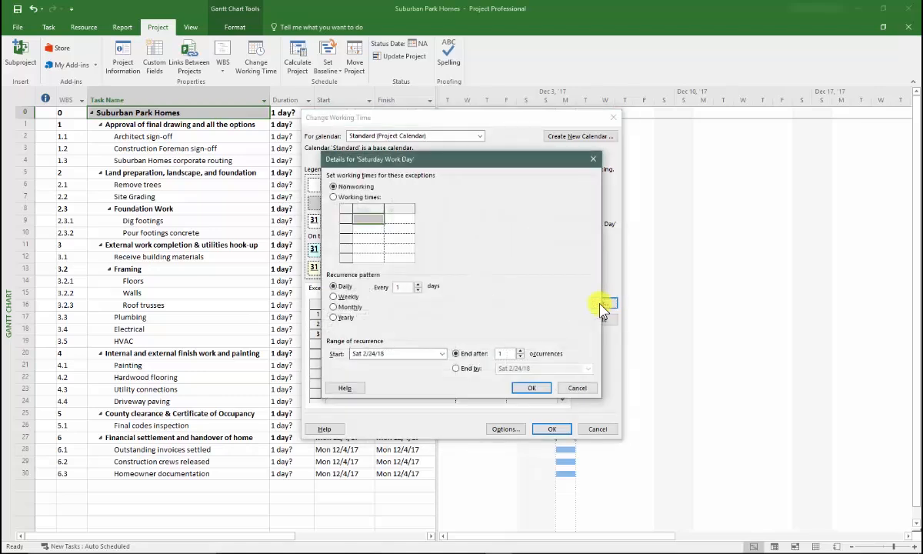
{"action": "left_click", "coordinate": [333, 198]}
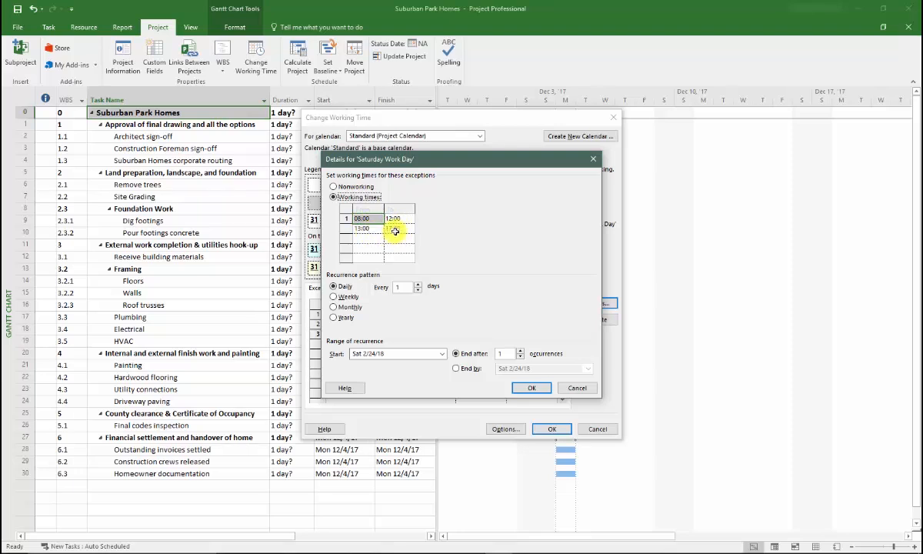
{"action": "left_click", "coordinate": [527, 389]}
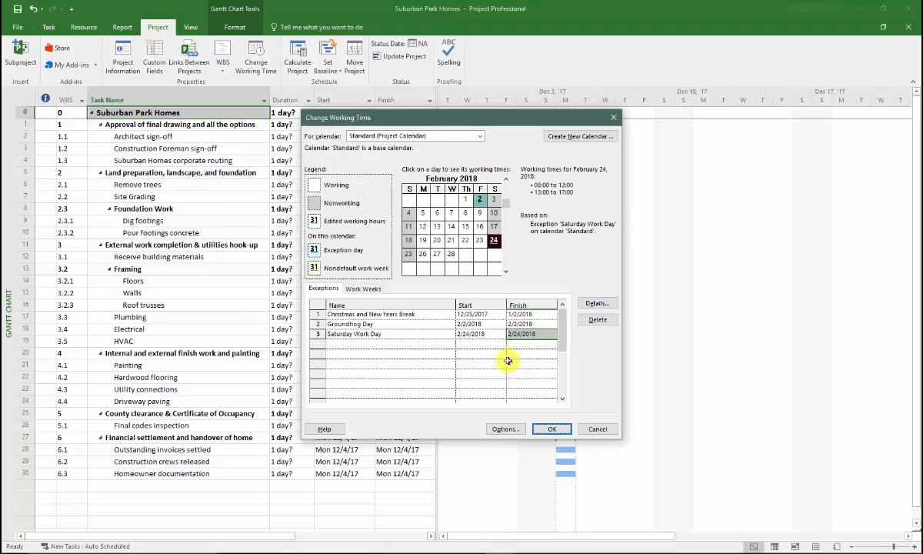
Add a fourth calendar exception named "Half work day" starting and finishing on 2/28/2018
{"action": "left_click", "coordinate": [451, 344]}
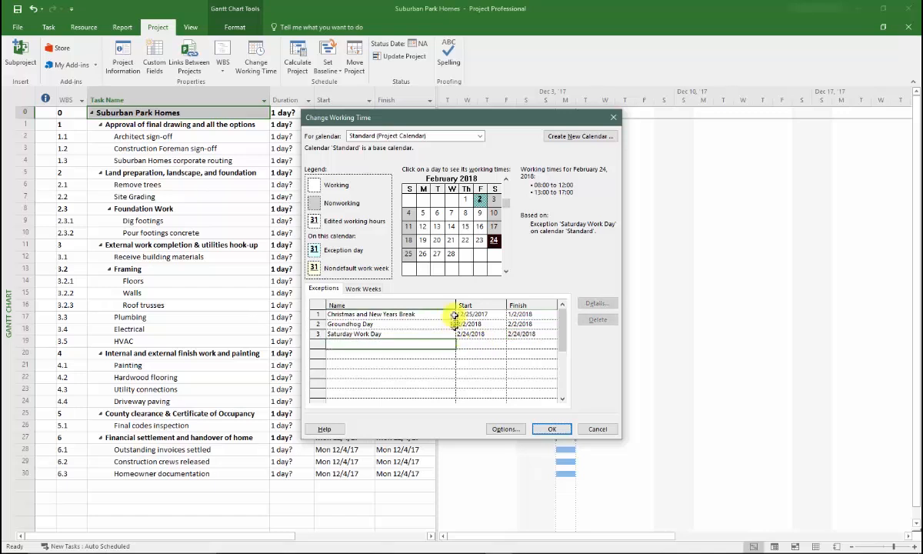
{"action": "left_click", "coordinate": [453, 256]}
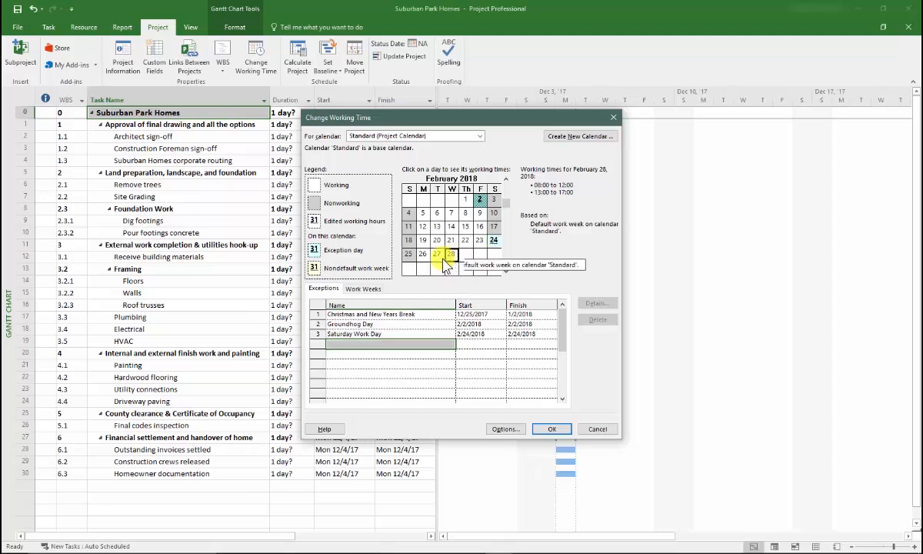
{"action": "left_click", "coordinate": [331, 346]}
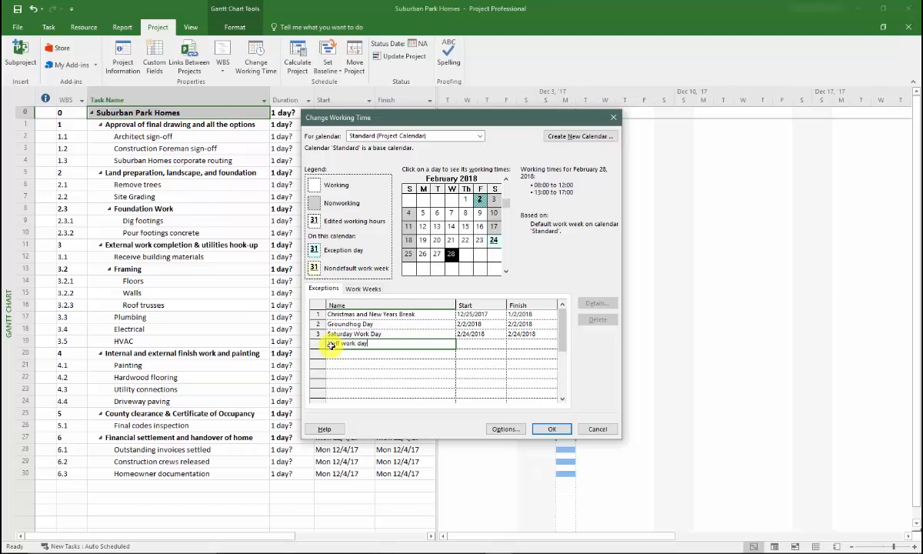
{"action": "type", "text": "Half work day"}
{"action": "left_click", "coordinate": [470, 344]}
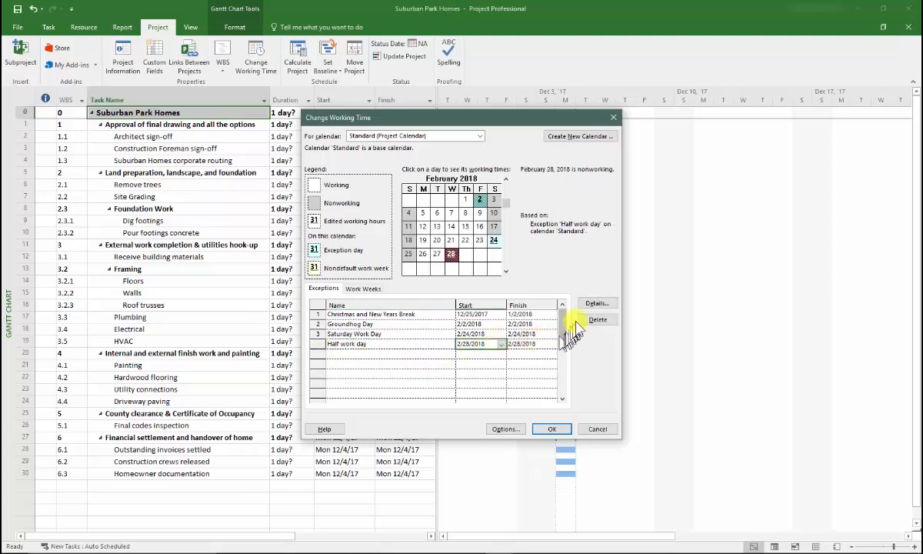
Make the Half work day exception a working day with only the 08:00 to 12:00 shift, and save the calendar changes
{"action": "left_click", "coordinate": [596, 304]}
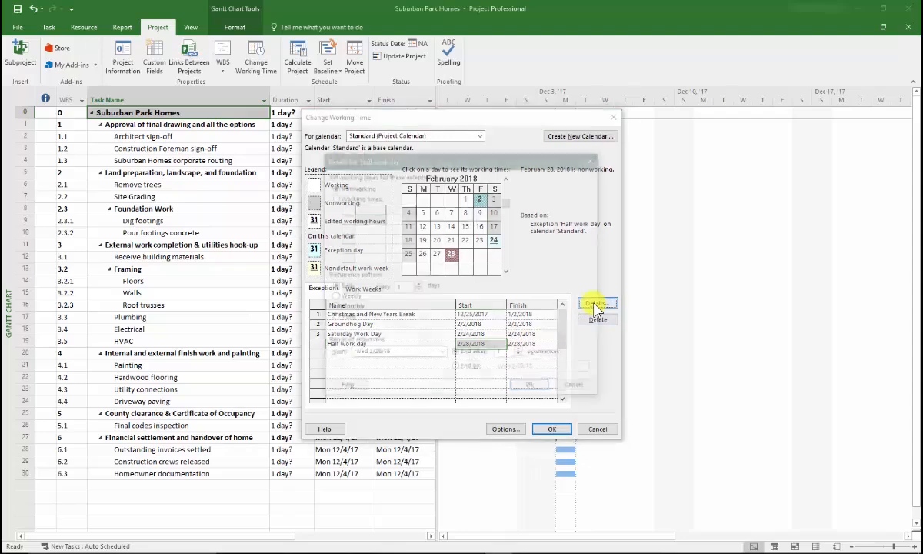
{"action": "left_click", "coordinate": [369, 198]}
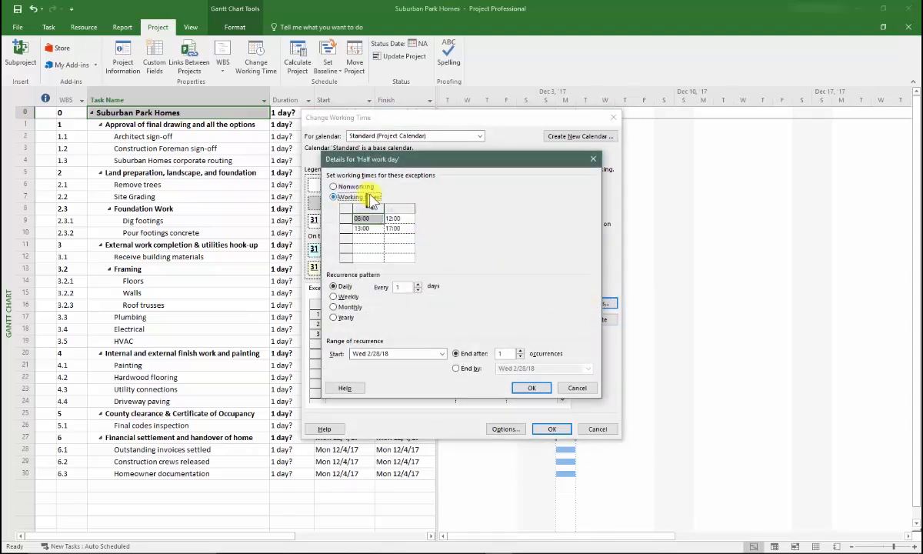
{"action": "left_click", "coordinate": [364, 229]}
{"action": "left_click", "coordinate": [397, 229]}
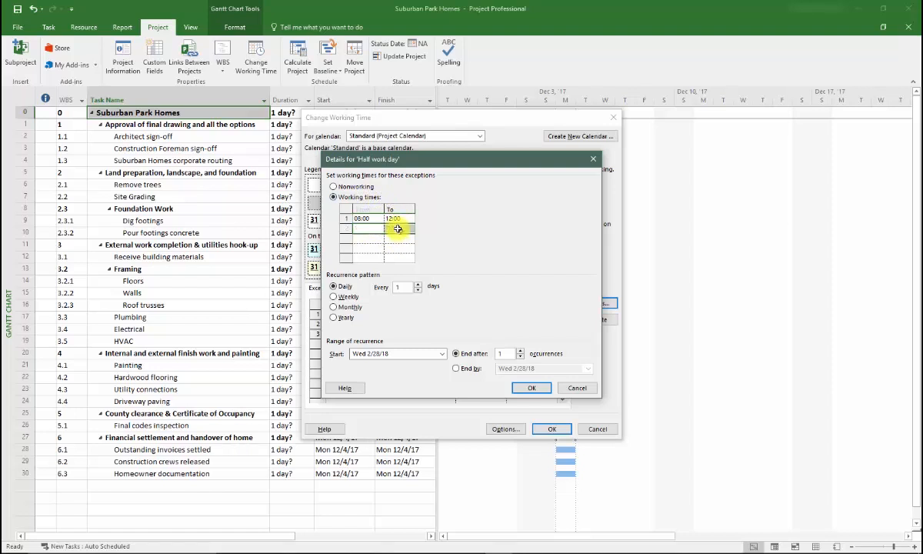
{"action": "left_click", "coordinate": [527, 389]}
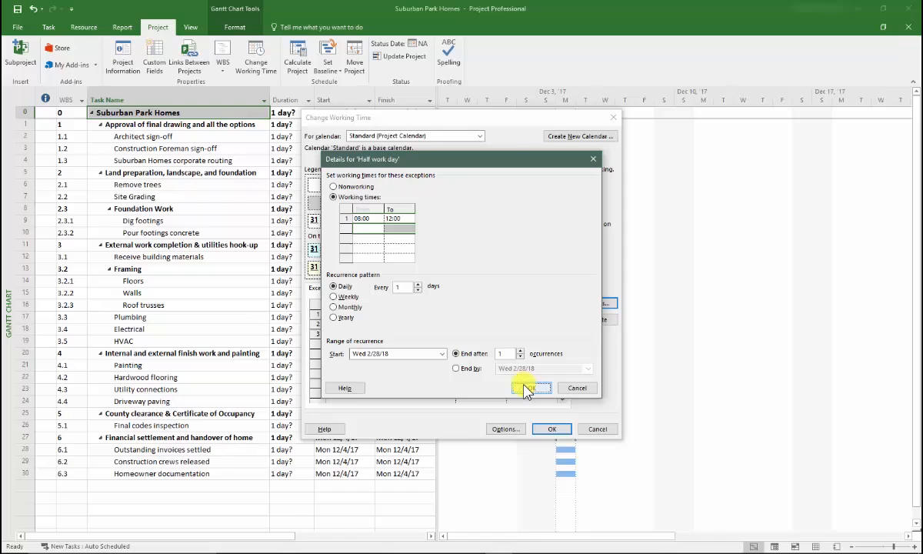
{"action": "left_click", "coordinate": [426, 255]}
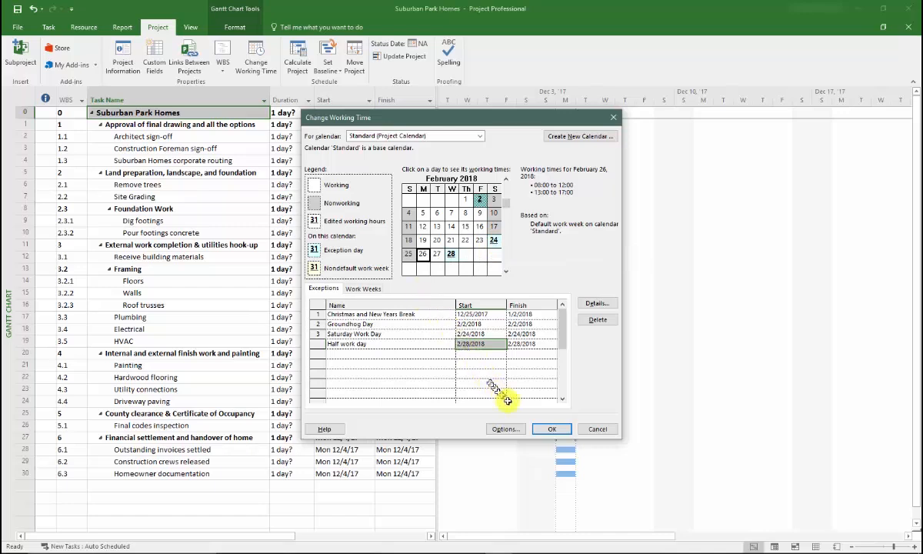
{"action": "left_click", "coordinate": [546, 429]}
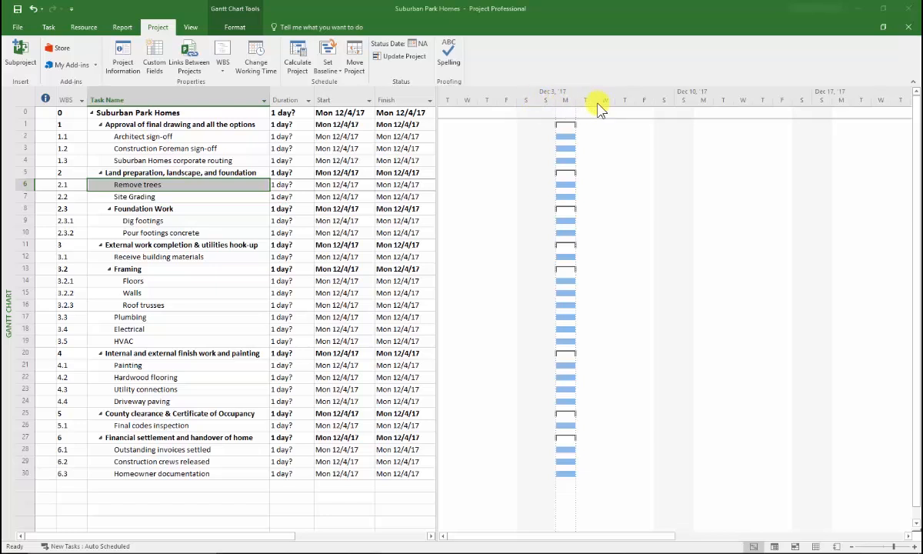
Open the Gantt chart's timescale settings, check the tier settings, and show two tiers (Middle, Bottom)
{"action": "right_click", "coordinate": [529, 98]}
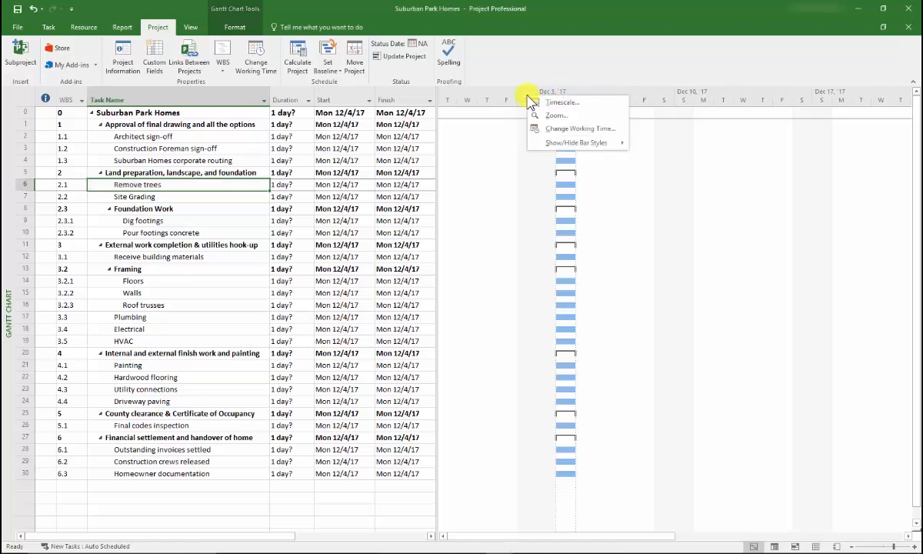
{"action": "left_click", "coordinate": [584, 103]}
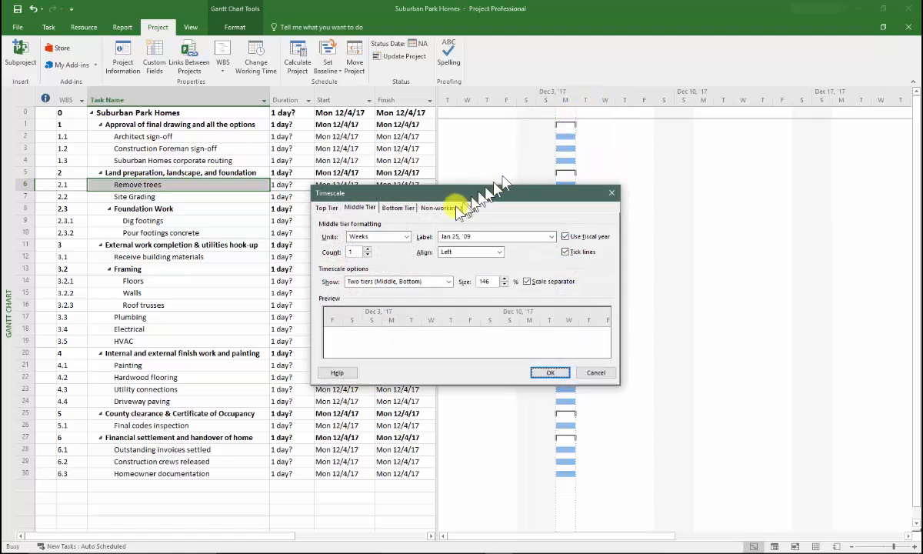
{"action": "left_click", "coordinate": [398, 207]}
{"action": "left_click", "coordinate": [361, 208]}
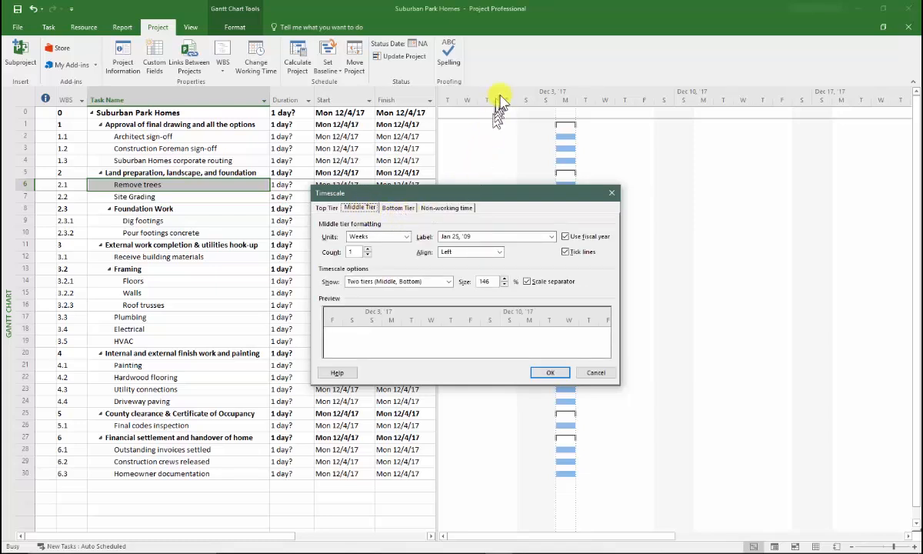
{"action": "left_click", "coordinate": [376, 282]}
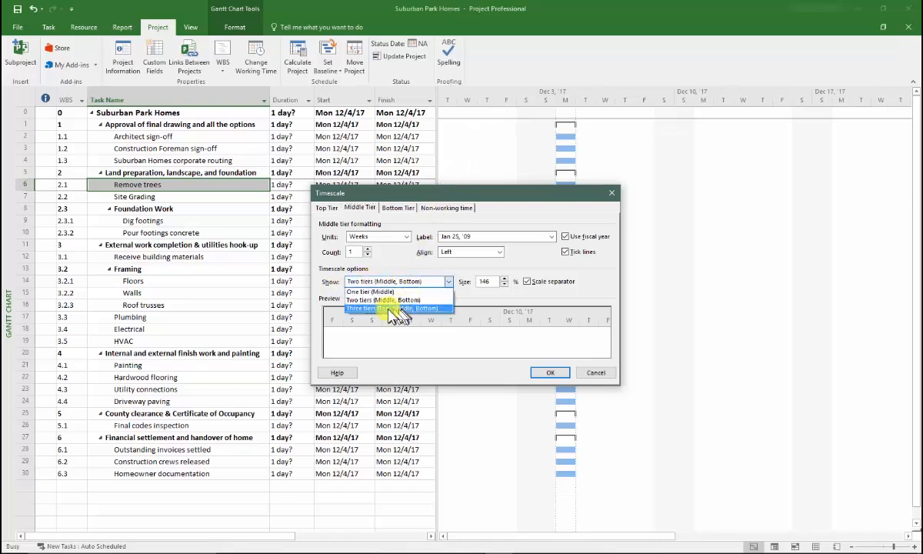
{"action": "left_click", "coordinate": [385, 300]}
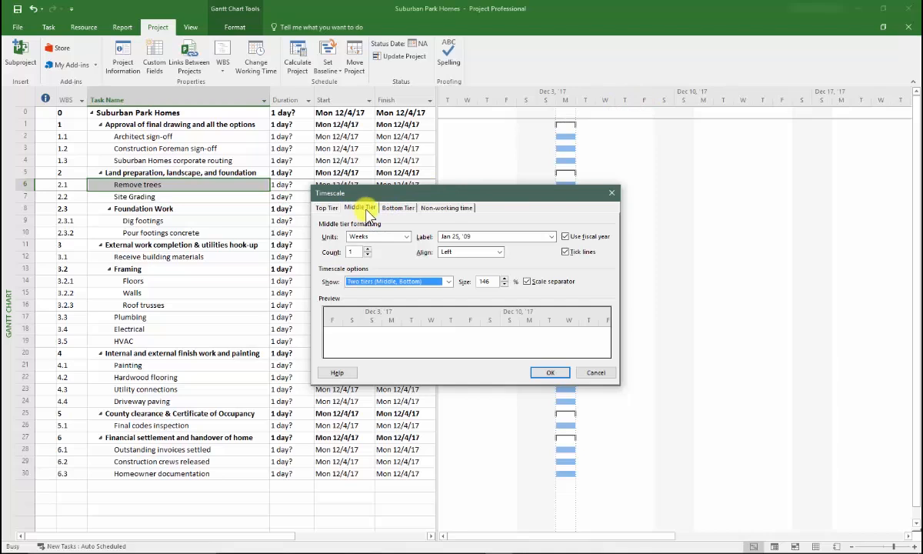
Preview the timescale's middle tier in Months, and set its units to Quarters
{"action": "left_click", "coordinate": [408, 237]}
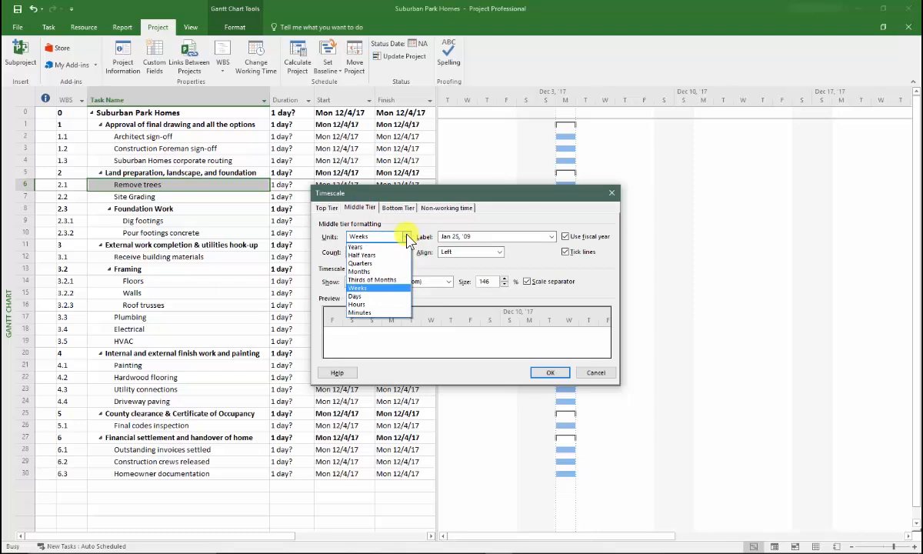
{"action": "left_click", "coordinate": [373, 272]}
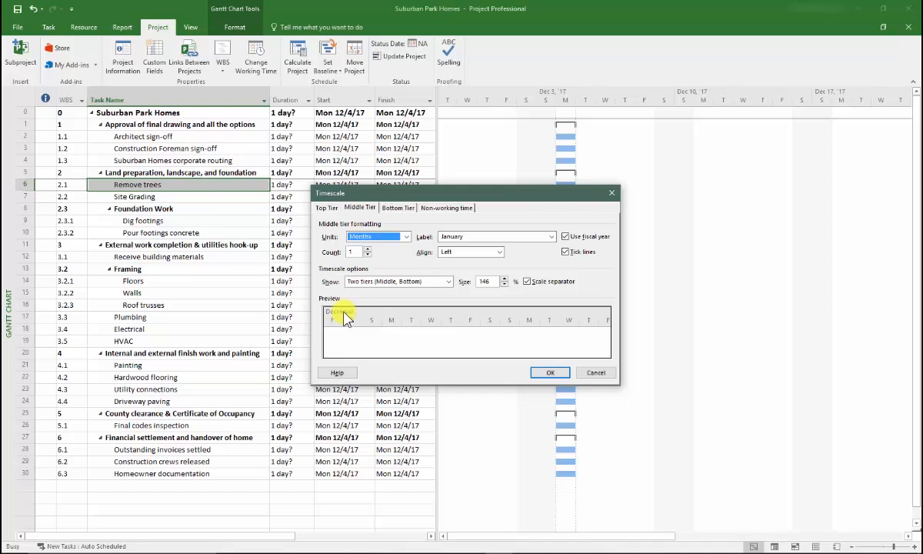
{"action": "left_click", "coordinate": [406, 239]}
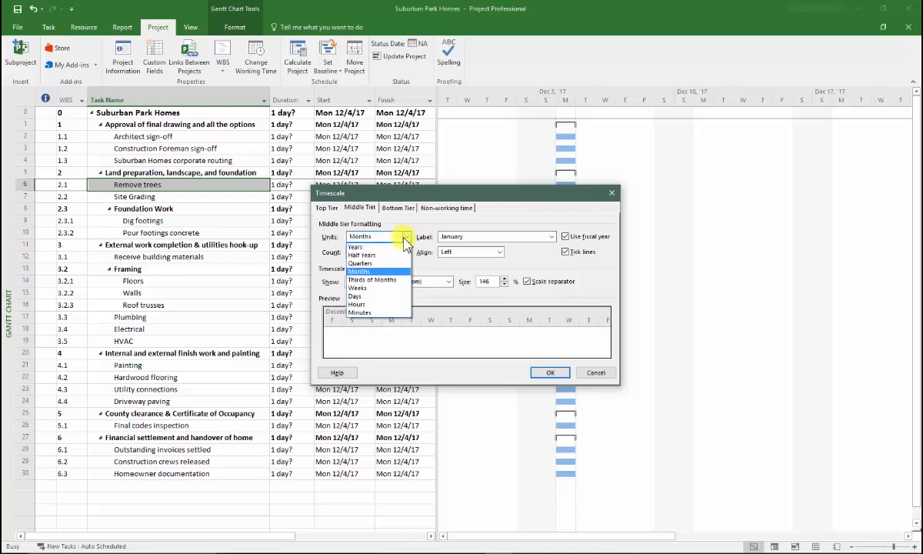
{"action": "left_click", "coordinate": [391, 263]}
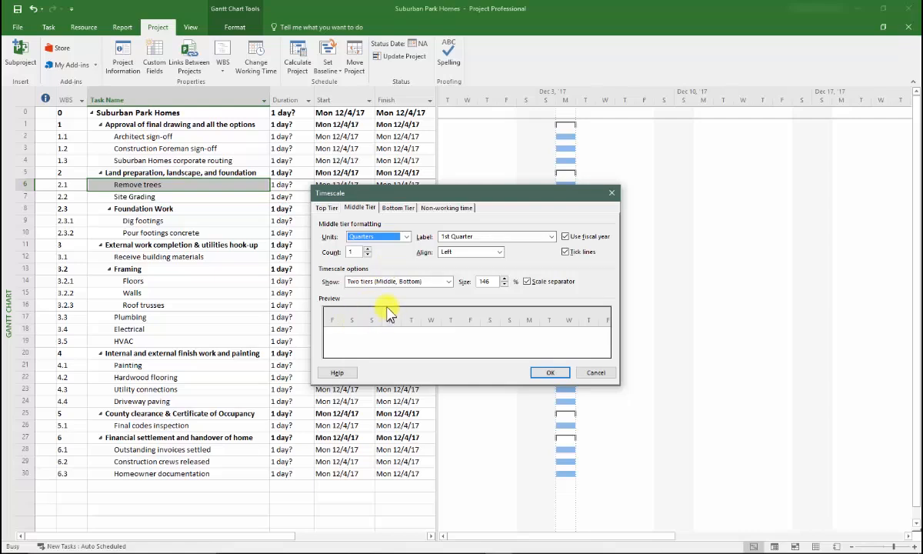
Set the bottom tier's units to Months, and toggle the scale separator off and back on
{"action": "left_click", "coordinate": [398, 208]}
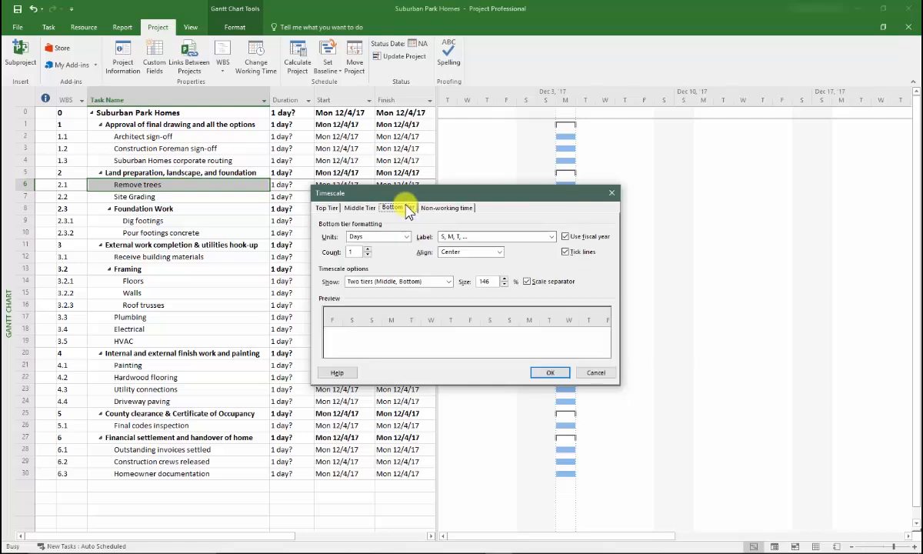
{"action": "left_click", "coordinate": [404, 238]}
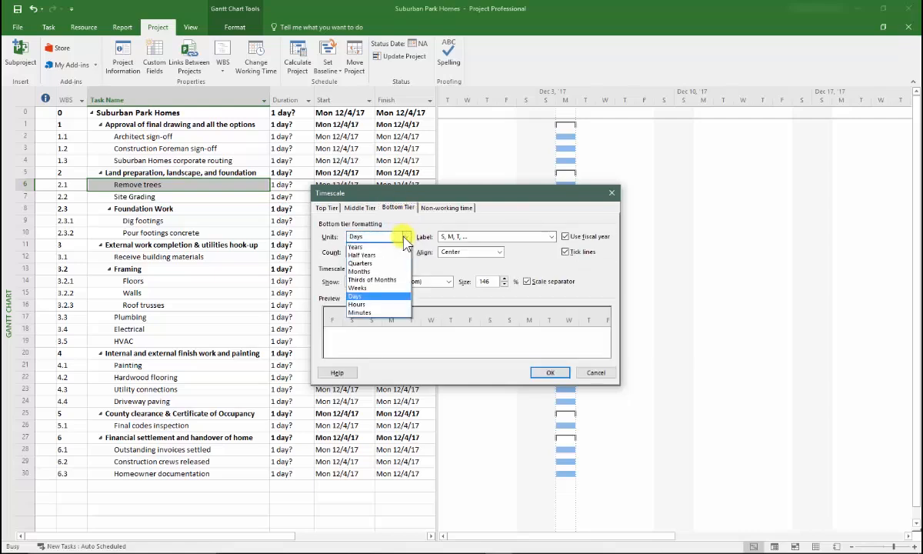
{"action": "left_click", "coordinate": [389, 273]}
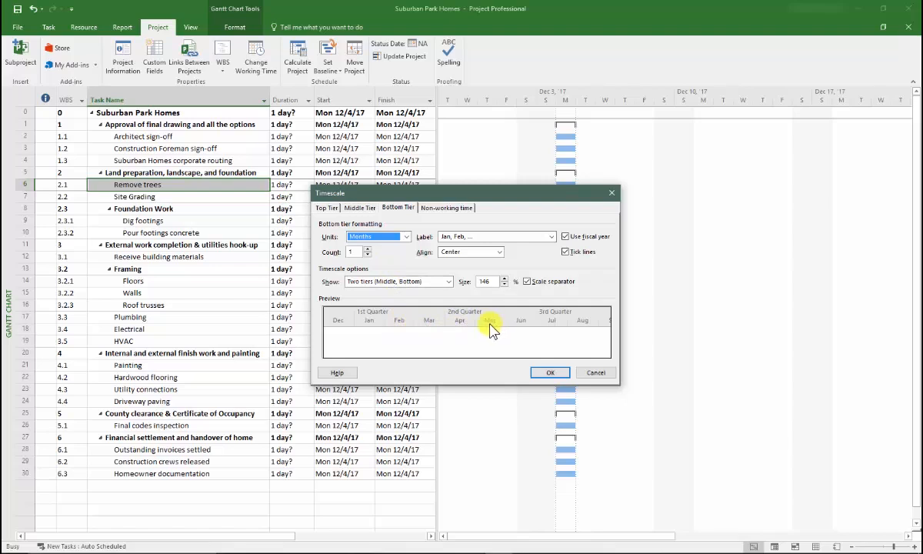
{"action": "left_click", "coordinate": [528, 281]}
{"action": "left_click", "coordinate": [527, 281]}
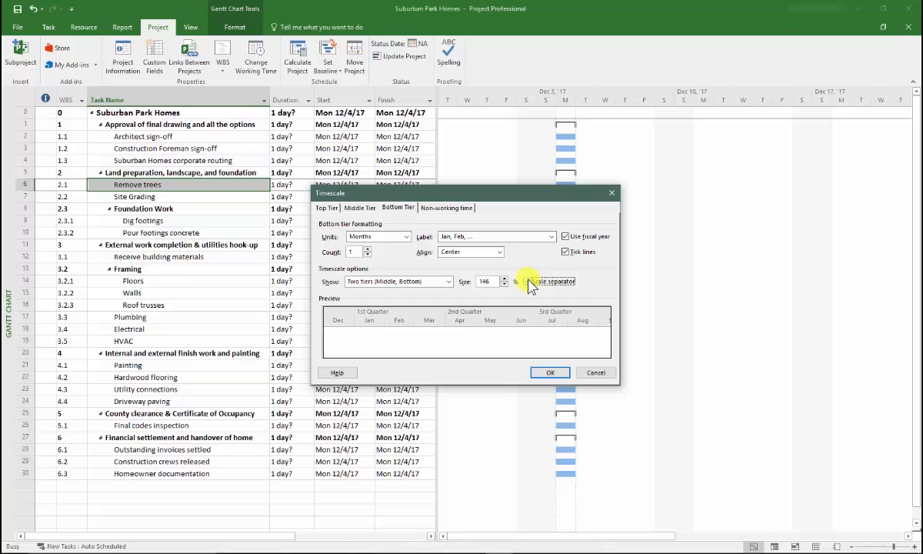
Set the timescale size to 100% and apply the timescale settings to the Gantt chart
{"action": "left_click", "coordinate": [503, 284]}
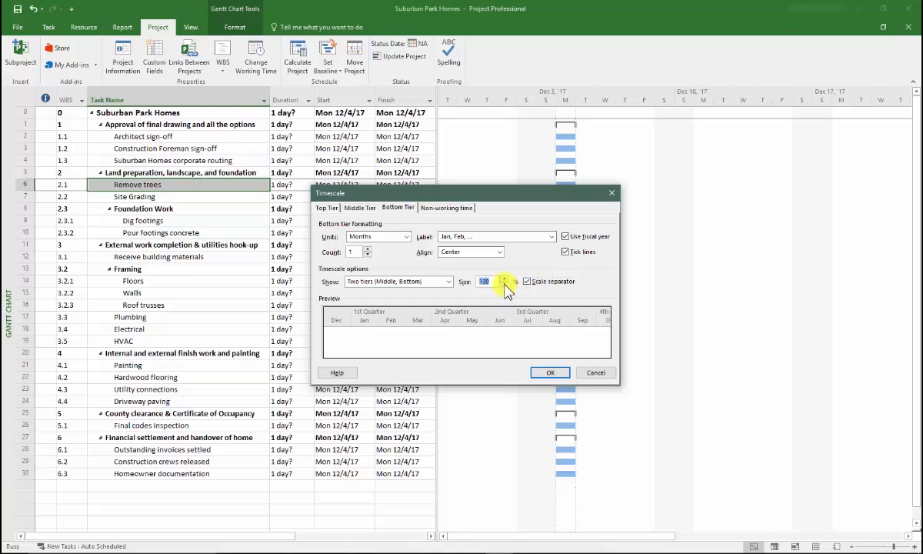
{"action": "left_click", "coordinate": [504, 284]}
{"action": "left_click", "coordinate": [503, 284]}
{"action": "left_click", "coordinate": [503, 283]}
{"action": "left_click", "coordinate": [503, 284]}
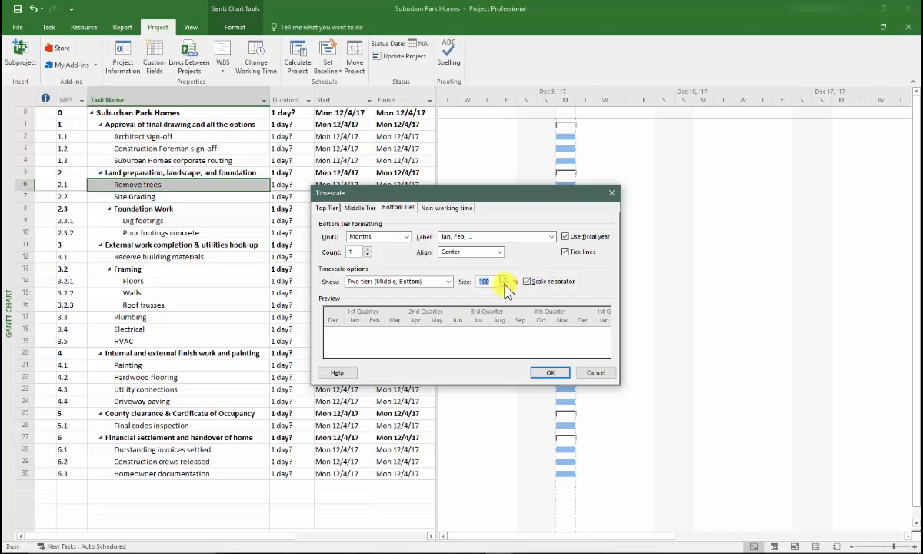
{"action": "left_click", "coordinate": [503, 284]}
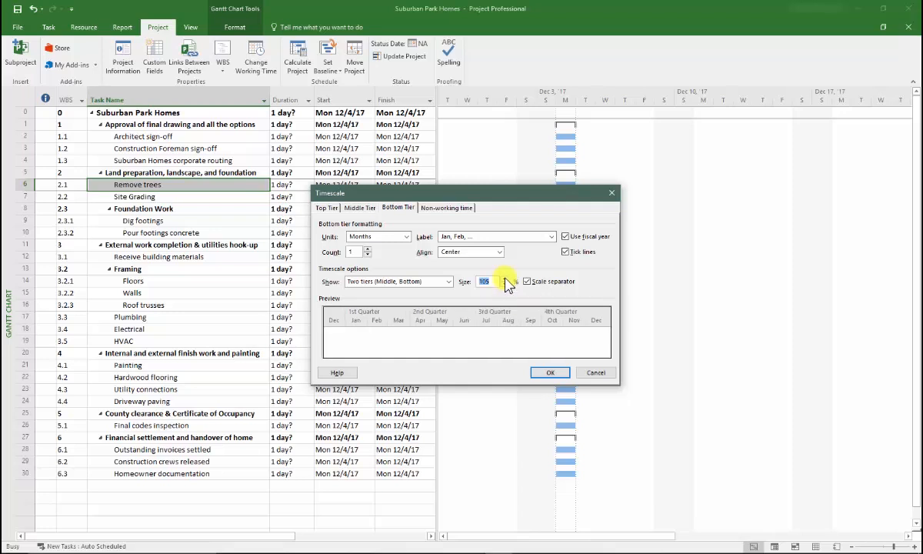
{"action": "left_click", "coordinate": [504, 284]}
{"action": "left_click", "coordinate": [503, 284]}
{"action": "left_click", "coordinate": [504, 278]}
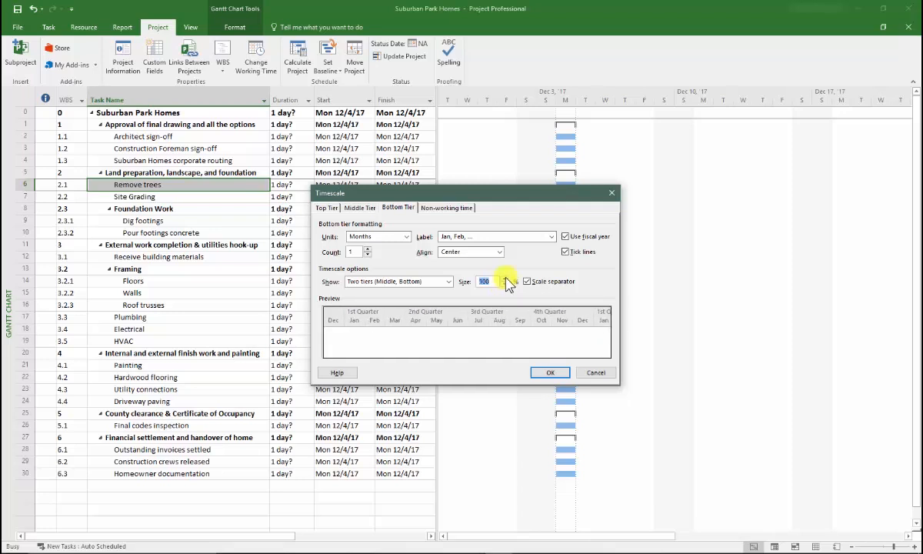
{"action": "left_click", "coordinate": [548, 373]}
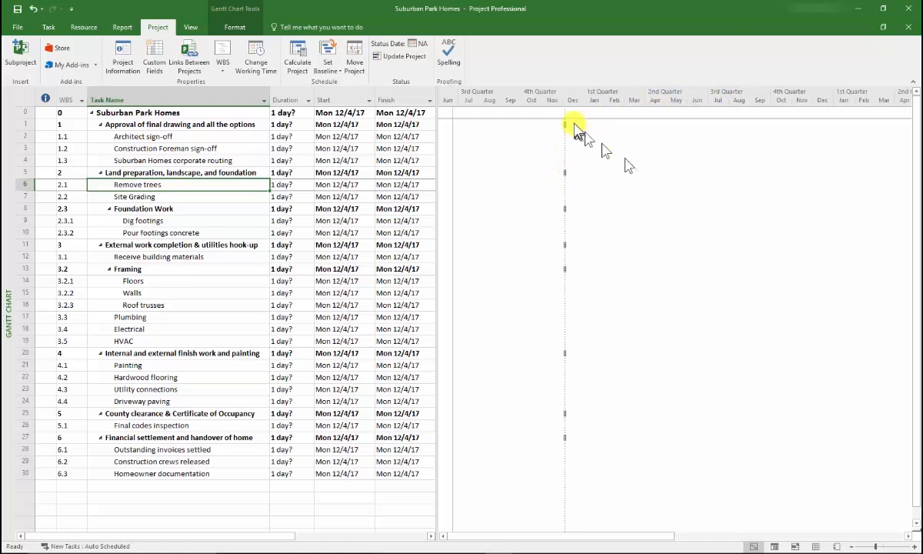
Show three timescale tiers (Top, Middle, Bottom) with the top tier in Half Years, and apply the change
{"action": "right_click", "coordinate": [628, 100]}
{"action": "left_click", "coordinate": [643, 107]}
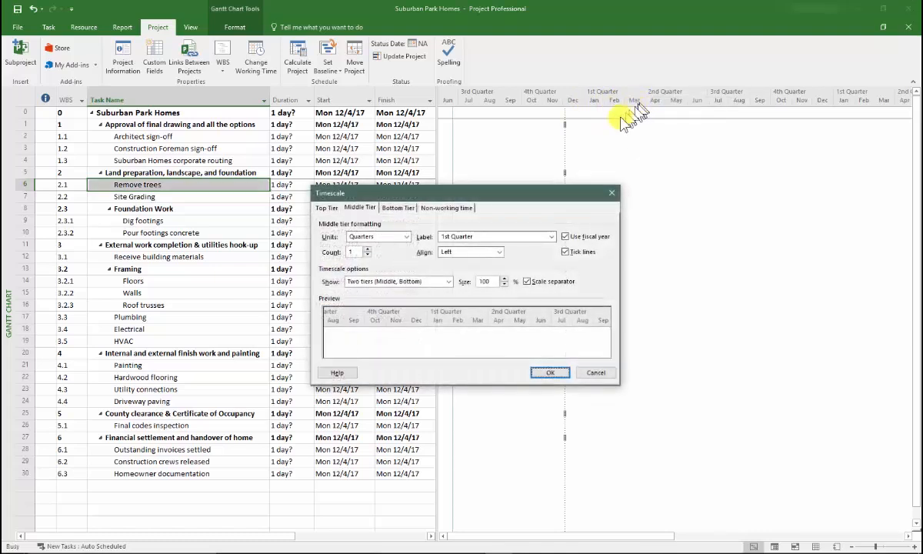
{"action": "left_click", "coordinate": [398, 280]}
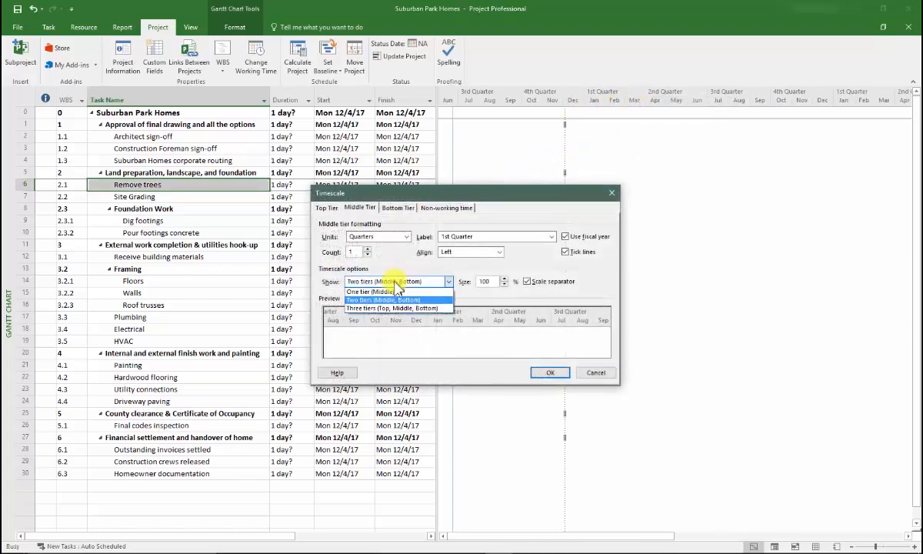
{"action": "left_click", "coordinate": [397, 306]}
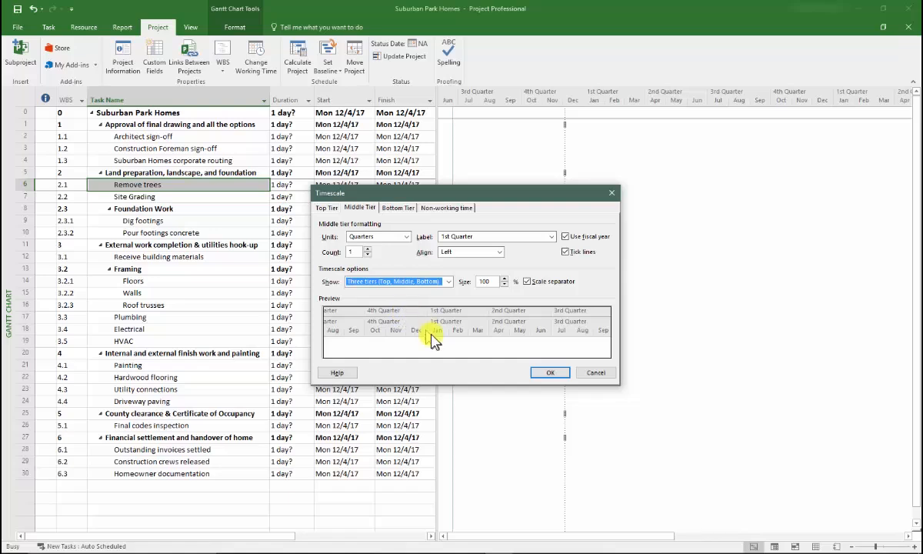
{"action": "left_click", "coordinate": [326, 208]}
{"action": "left_click", "coordinate": [407, 237]}
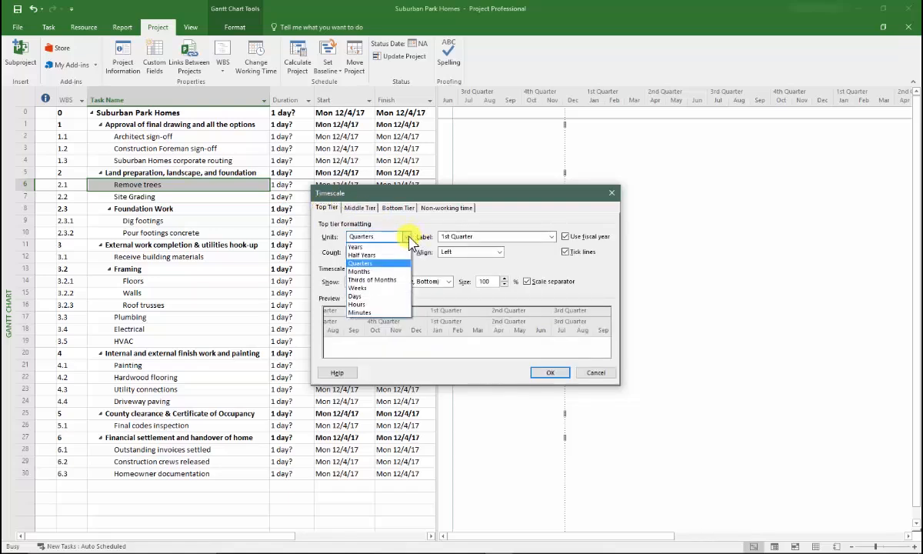
{"action": "left_click", "coordinate": [392, 256]}
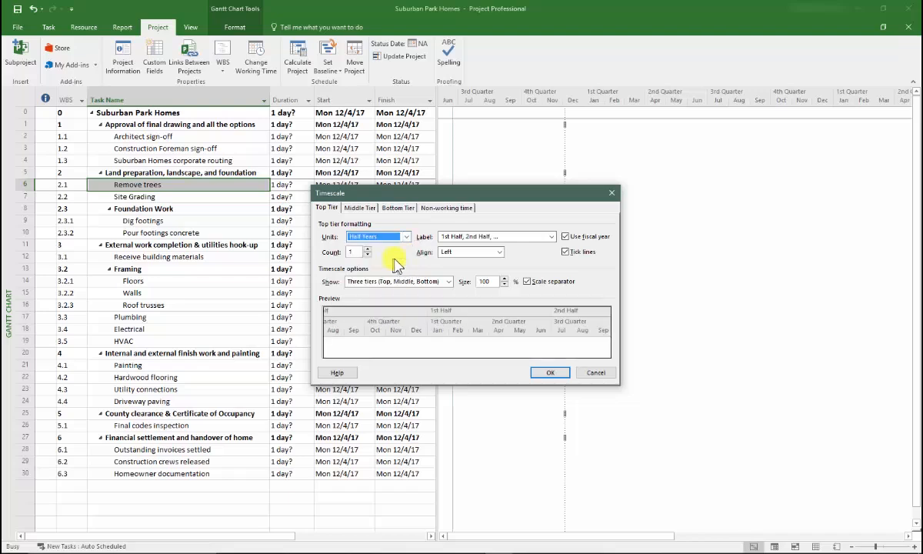
{"action": "left_click", "coordinate": [548, 373]}
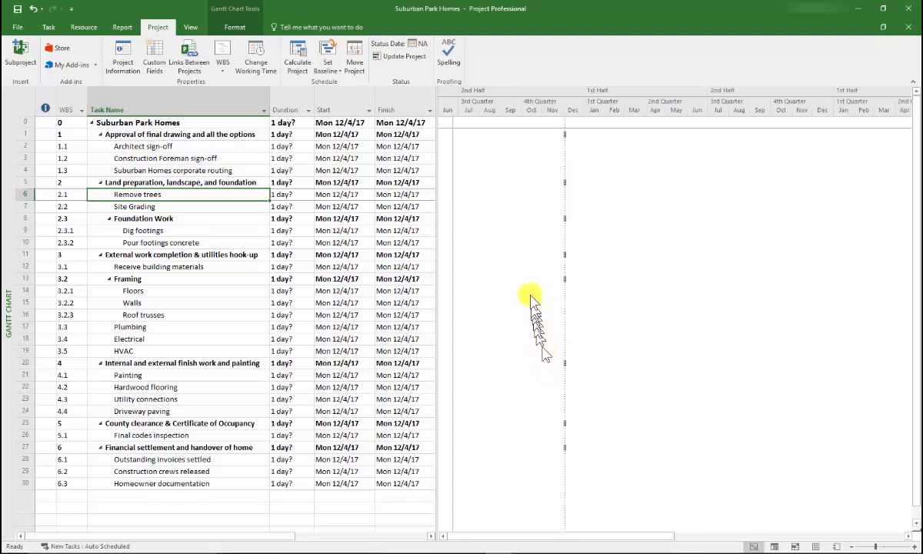
Open the Gantt chart's timescale settings and show two tiers (Middle, Bottom)
{"action": "right_click", "coordinate": [525, 111]}
{"action": "left_click", "coordinate": [536, 115]}
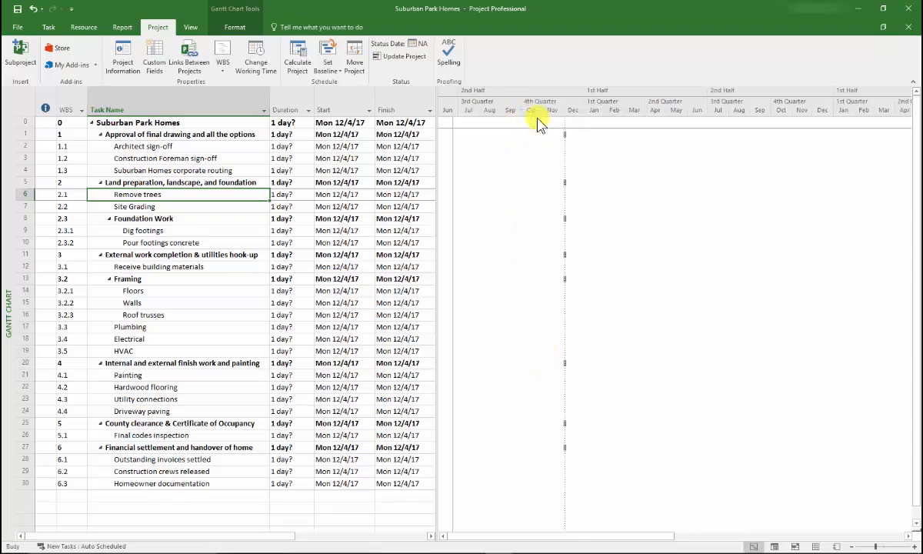
{"action": "left_click", "coordinate": [380, 281]}
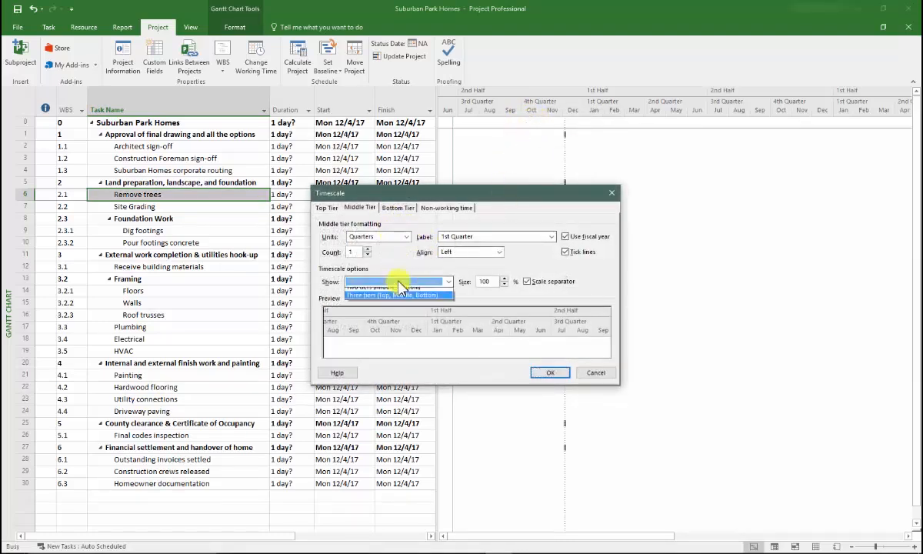
Try to set the middle tier's units to Weeks while the bottom tier uses Months
{"action": "left_click", "coordinate": [392, 237]}
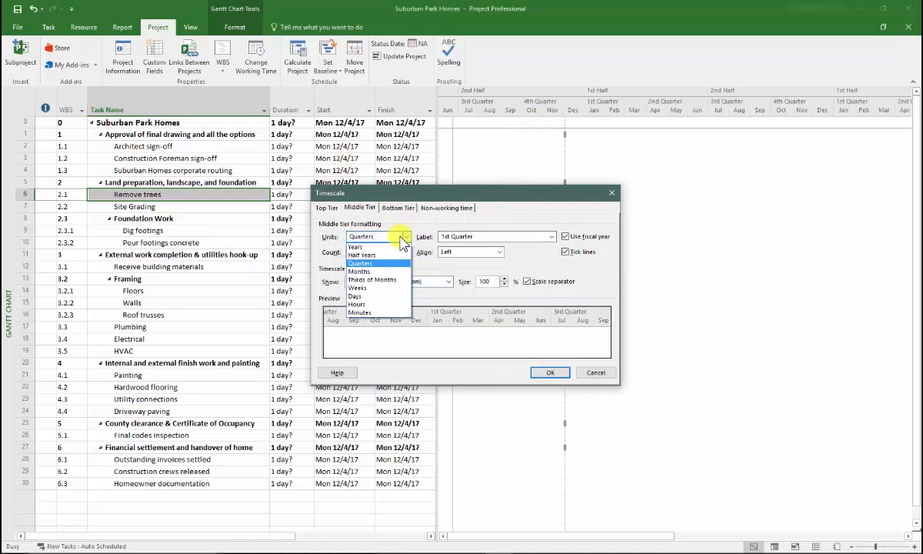
{"action": "left_click", "coordinate": [387, 289]}
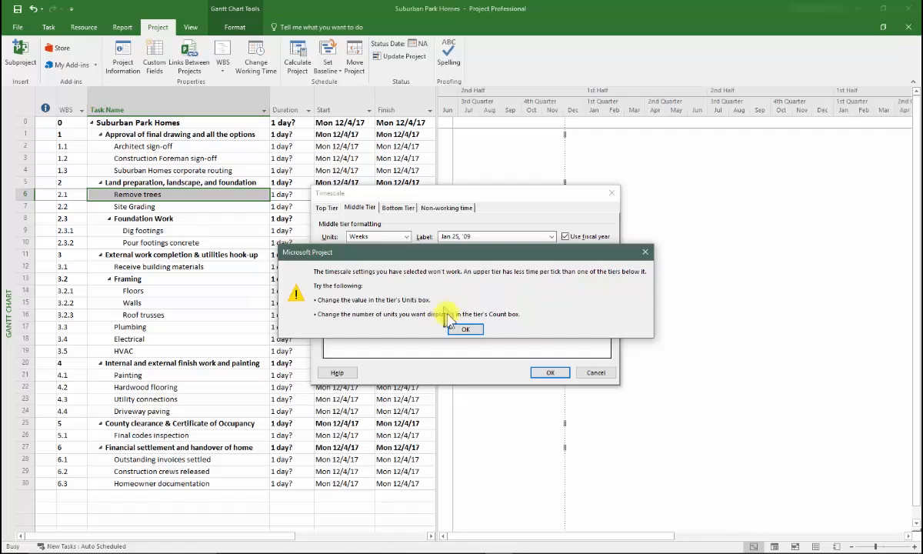
{"action": "left_click", "coordinate": [466, 330]}
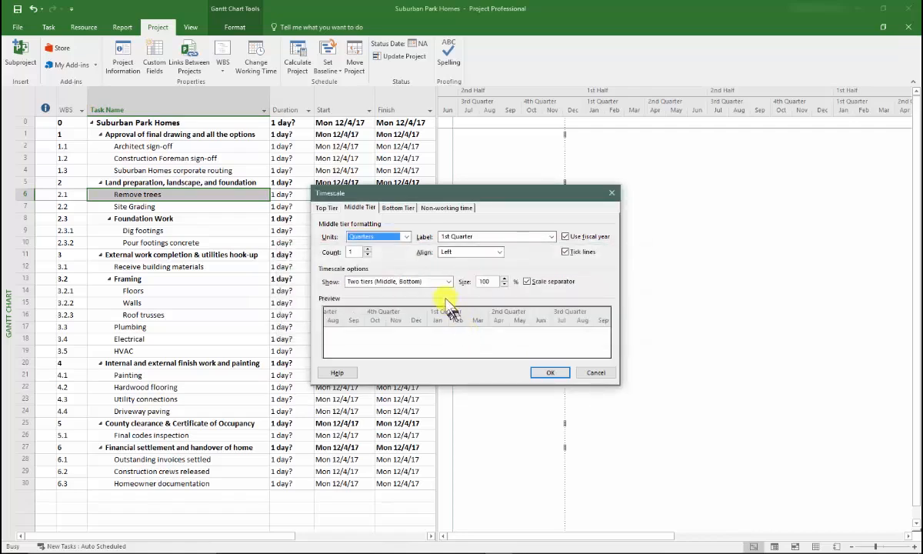
Set the bottom tier's units to Days in the timescale settings
{"action": "left_click", "coordinate": [396, 207]}
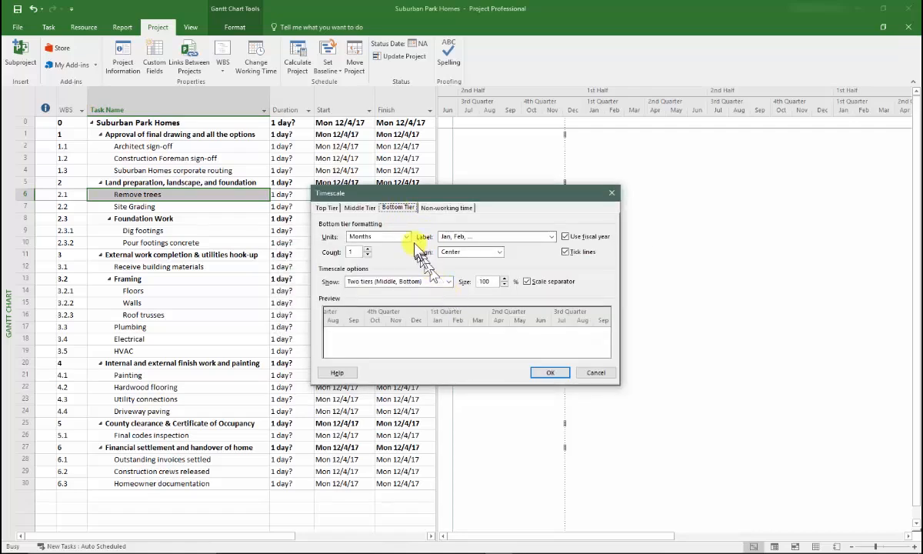
{"action": "left_click", "coordinate": [406, 237]}
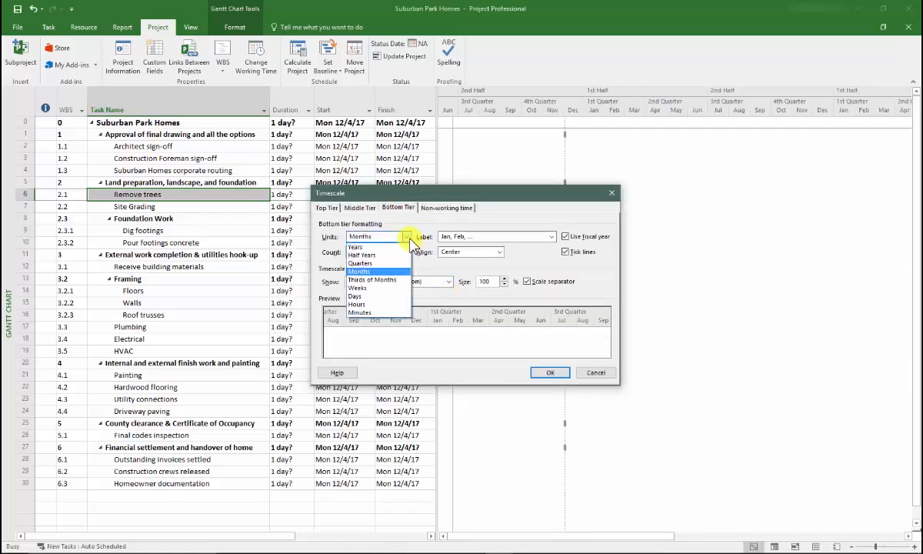
{"action": "left_click", "coordinate": [382, 296]}
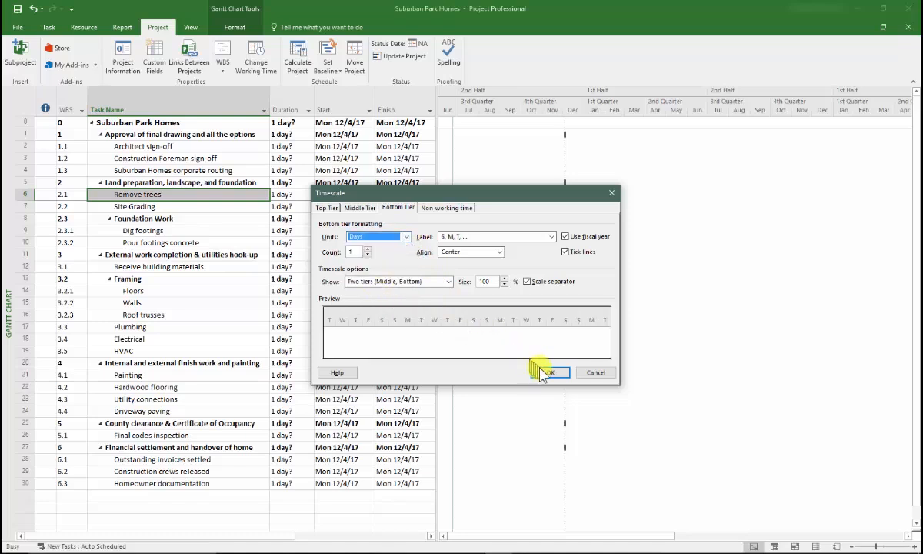
Set the middle tier's units to Weeks and apply the timescale settings to the Gantt chart
{"action": "left_click", "coordinate": [362, 209]}
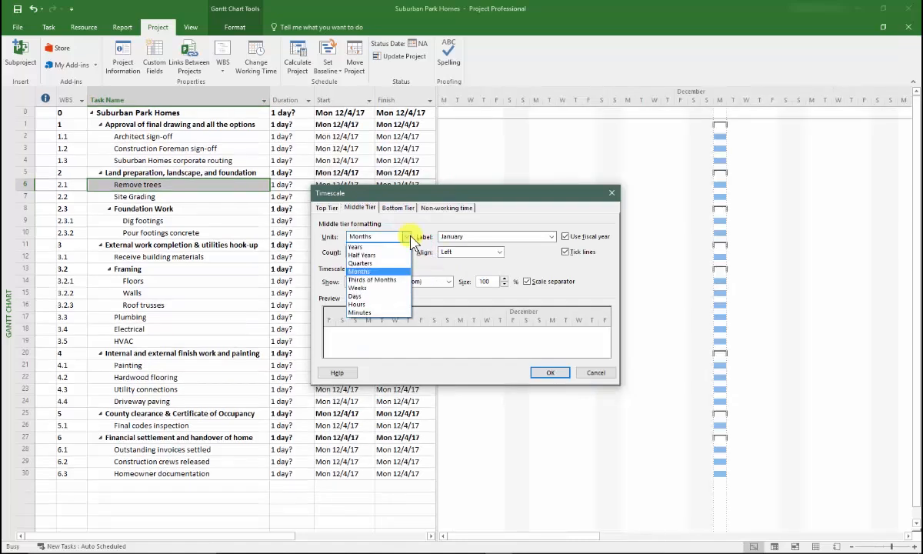
{"action": "left_click", "coordinate": [407, 238]}
{"action": "left_click", "coordinate": [408, 238]}
{"action": "left_click", "coordinate": [359, 288]}
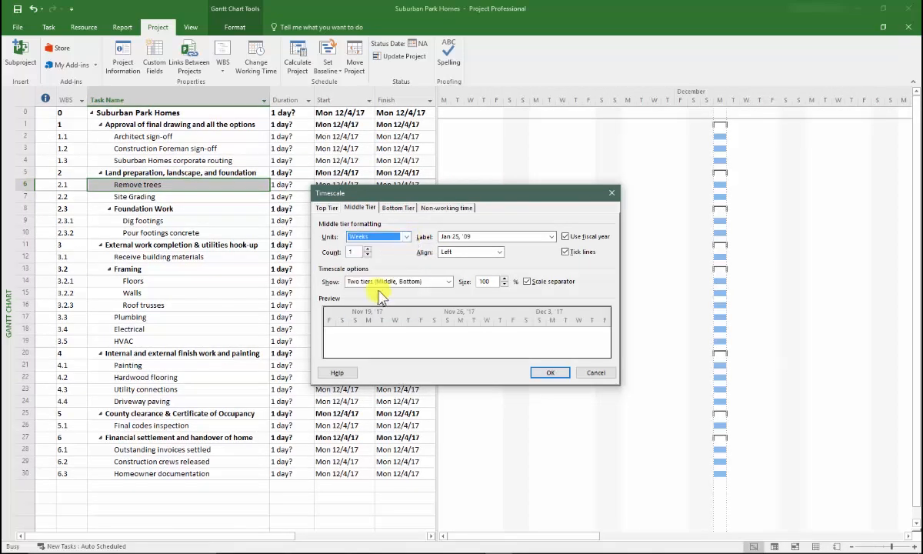
{"action": "left_click", "coordinate": [541, 373]}
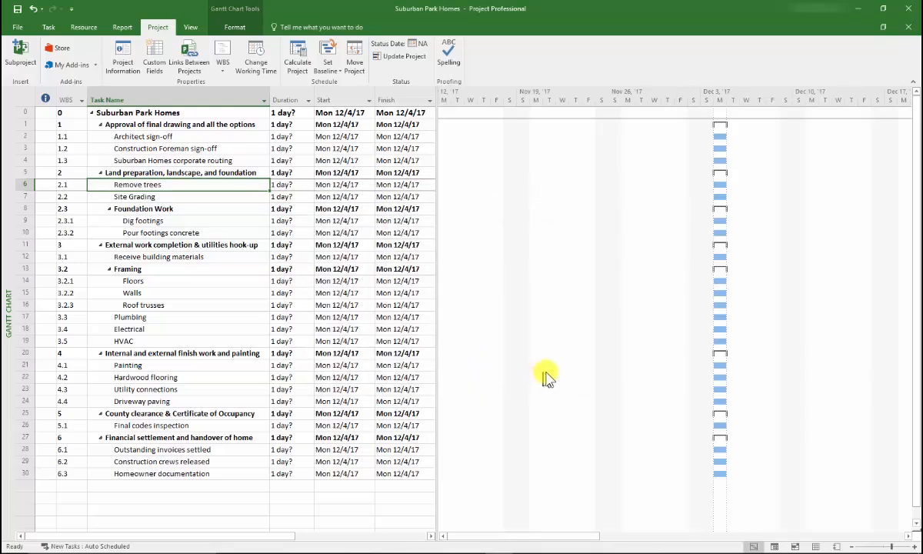
Zoom the Gantt chart in to single days split into 12-hour intervals, and bring the Dec 4 task bars into view
{"action": "left_click", "coordinate": [913, 546]}
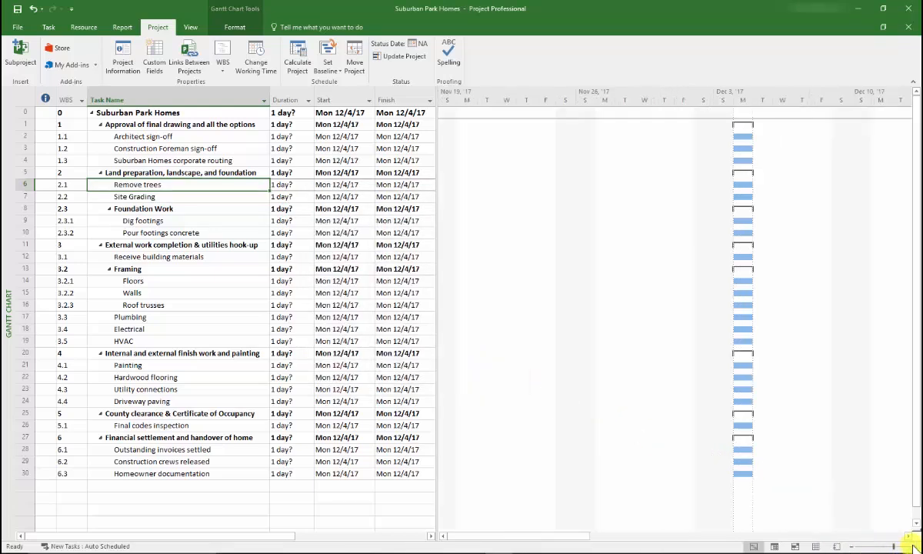
{"action": "left_click", "coordinate": [912, 546]}
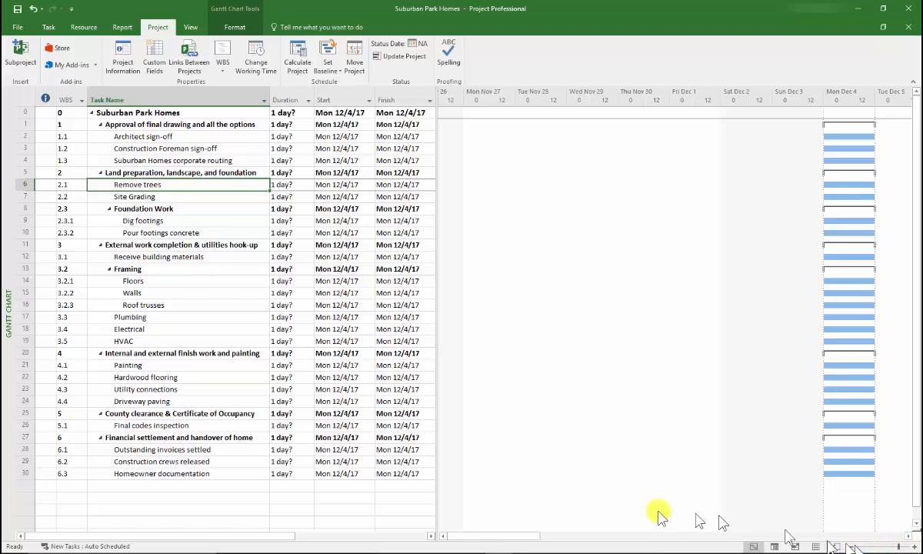
{"action": "left_click_drag", "start_coordinate": [516, 540], "coordinate": [533, 540]}
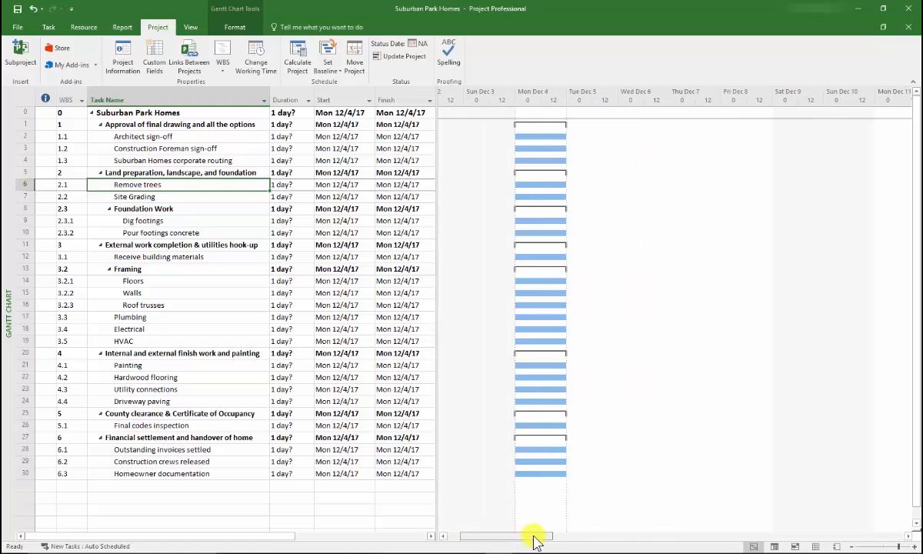